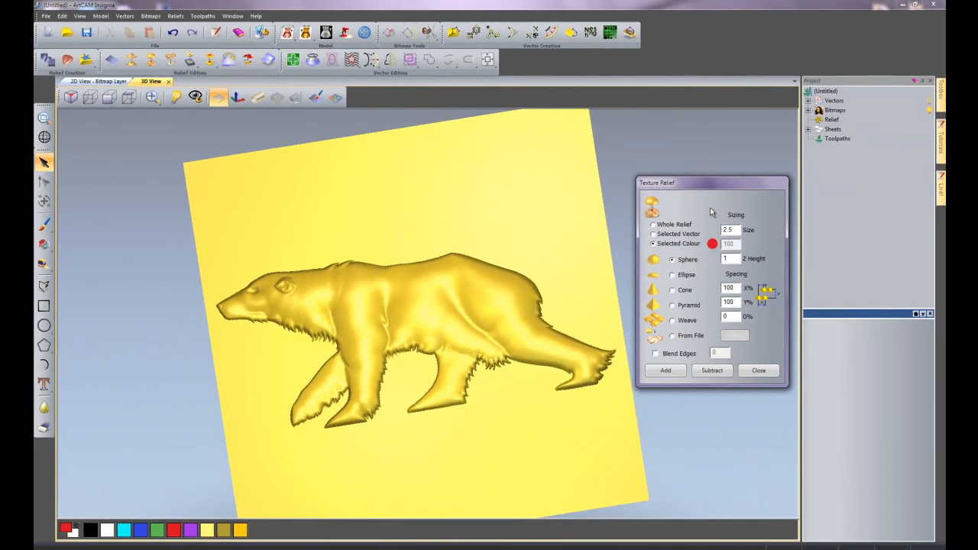
- Apply the texture to the whole relief instead of the selected colour, add the sphere texture, and undo the addition
click(654, 225)
click(666, 372)
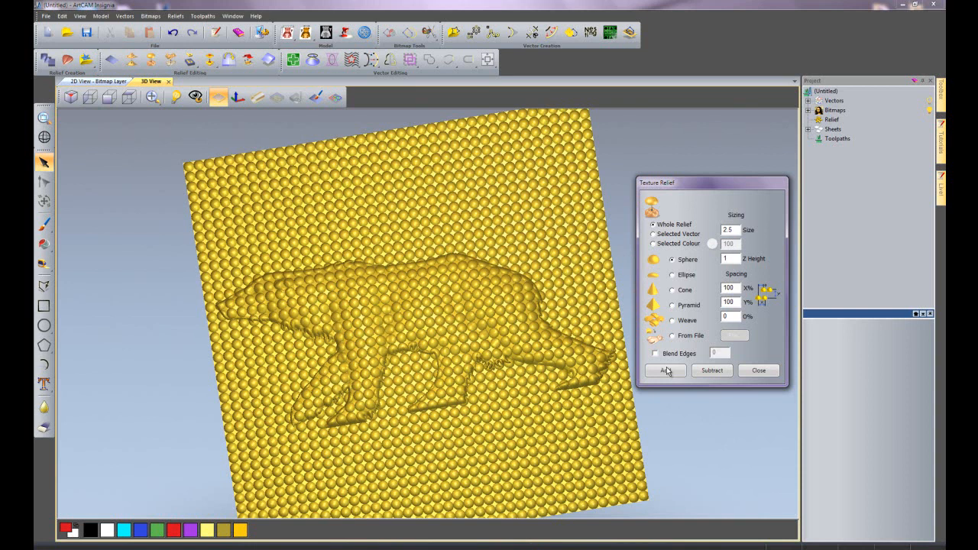
click(667, 371)
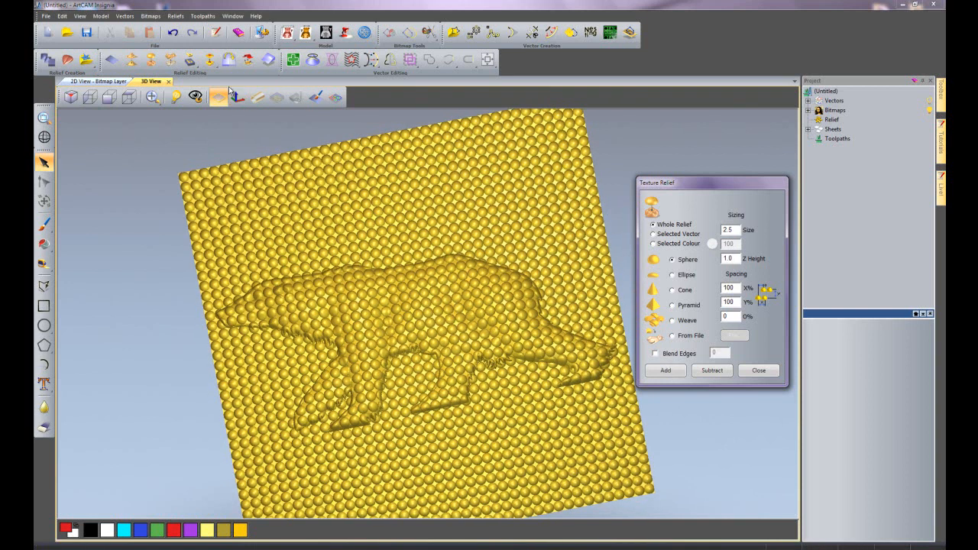
click(173, 34)
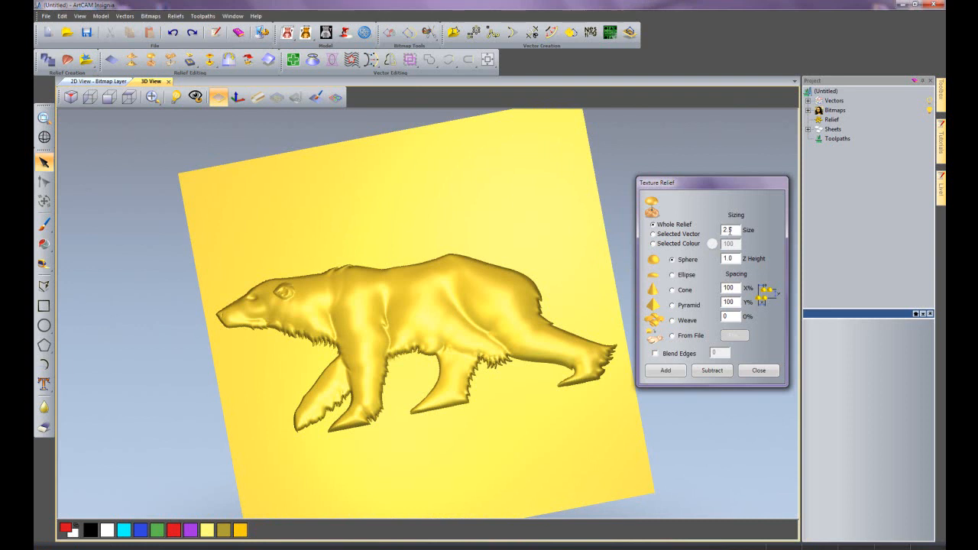
- Set the sphere size to 5 and Z height to 0.5, add the texture to the whole relief, and undo the addition
click(695, 228)
text(5)
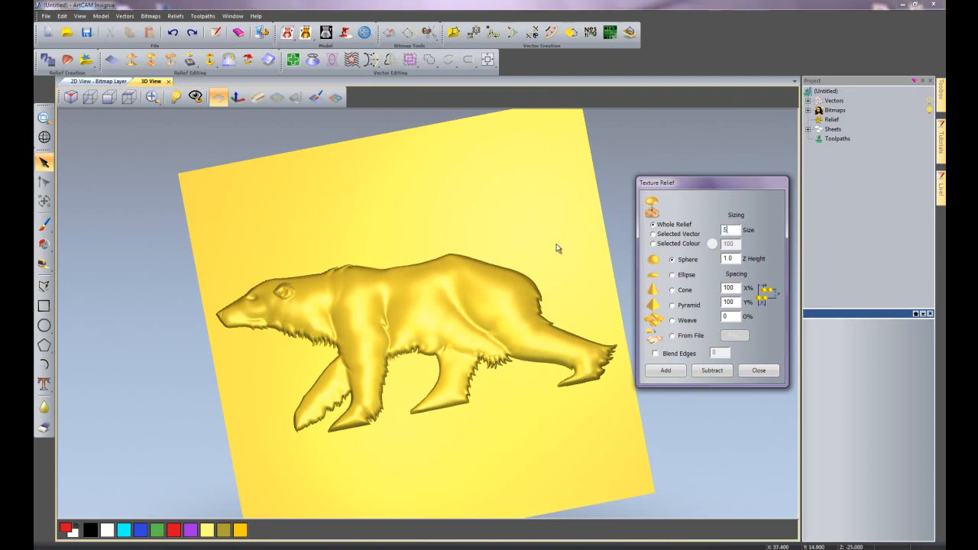
drag(736, 259, 719, 263)
text(0.5)
click(671, 371)
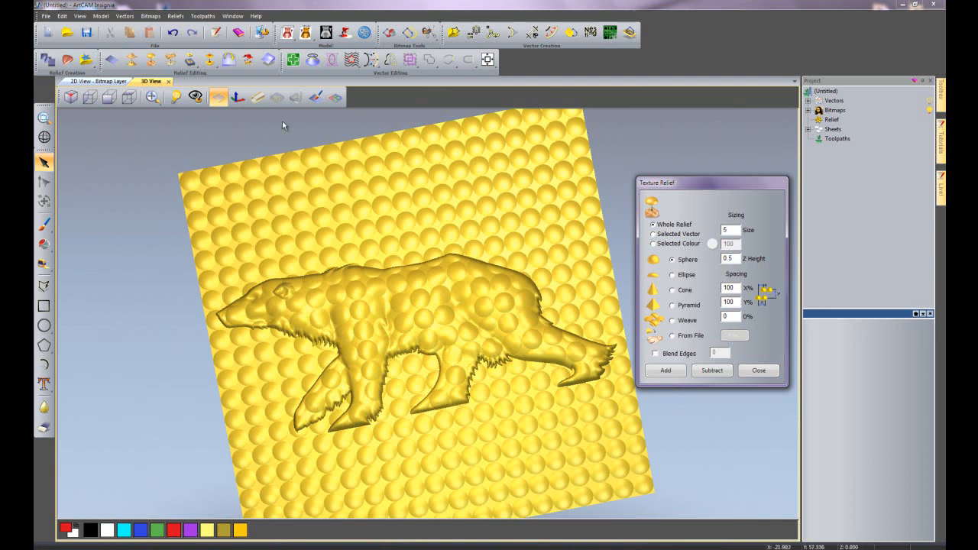
key(ctrl+z)
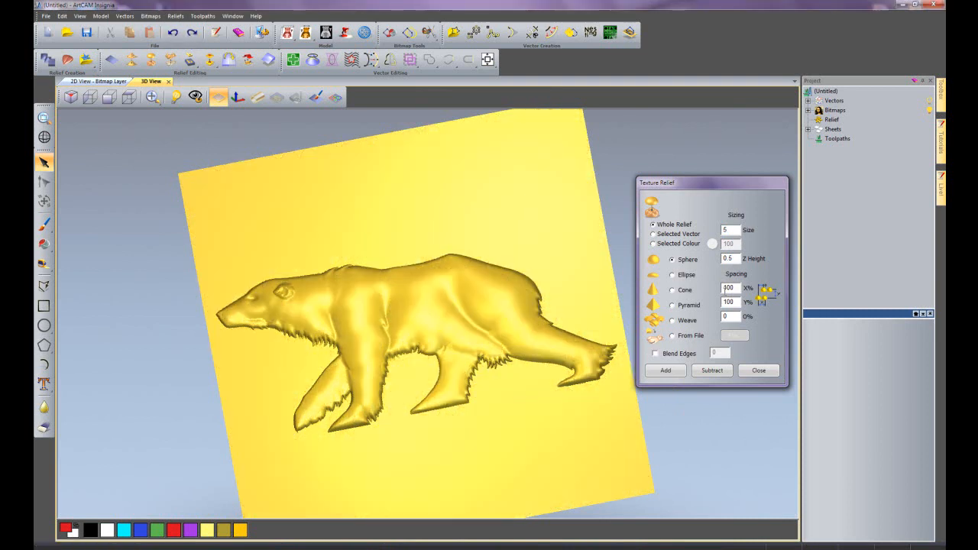
- Try the sphere texture with X spacing at 200%, and undo it
double_click(730, 288)
text(2)
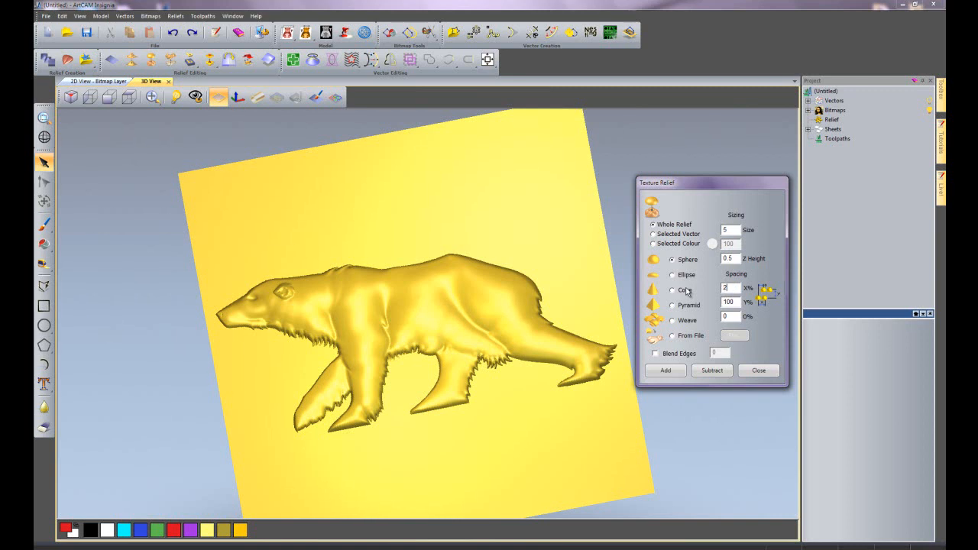
click(672, 372)
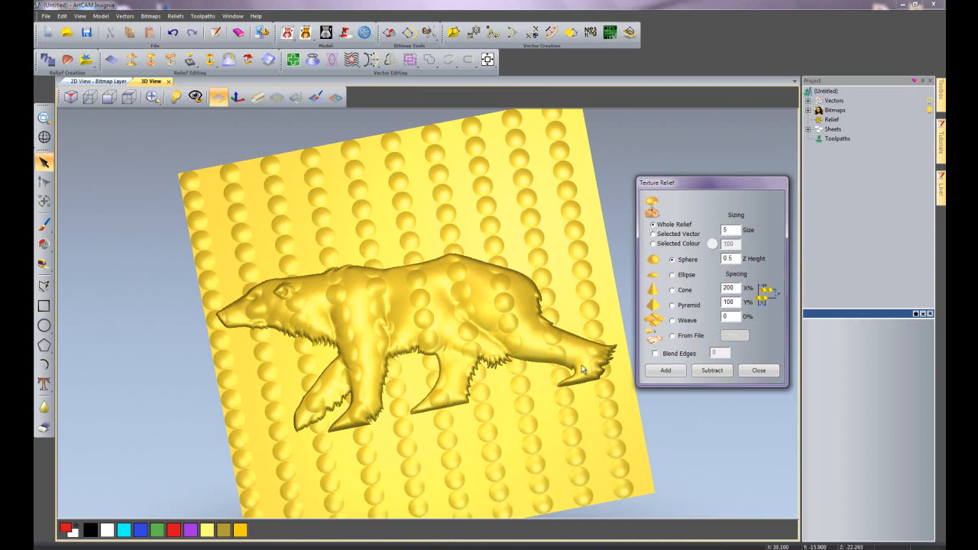
click(173, 33)
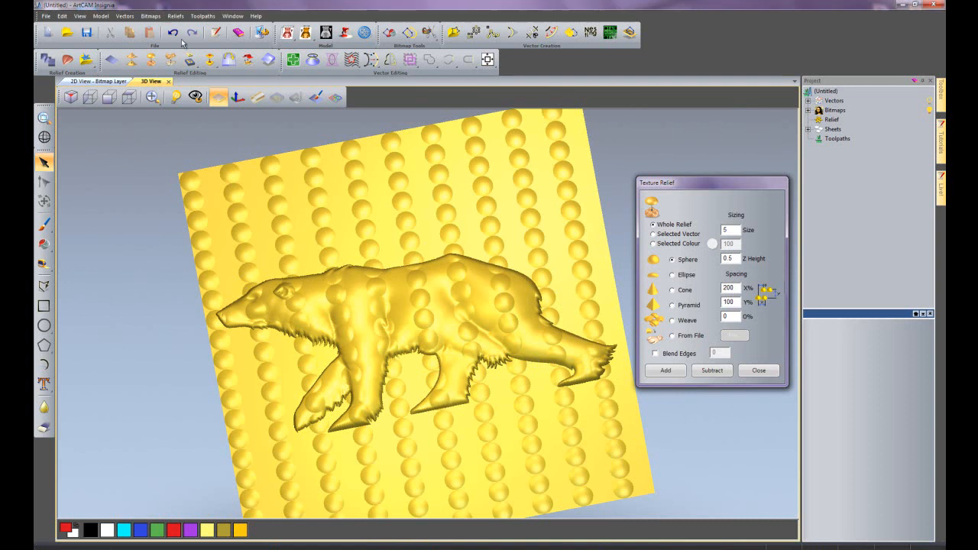
- Try the sphere texture with Y spacing at 200%, and undo it
double_click(730, 302)
text(200)
click(681, 370)
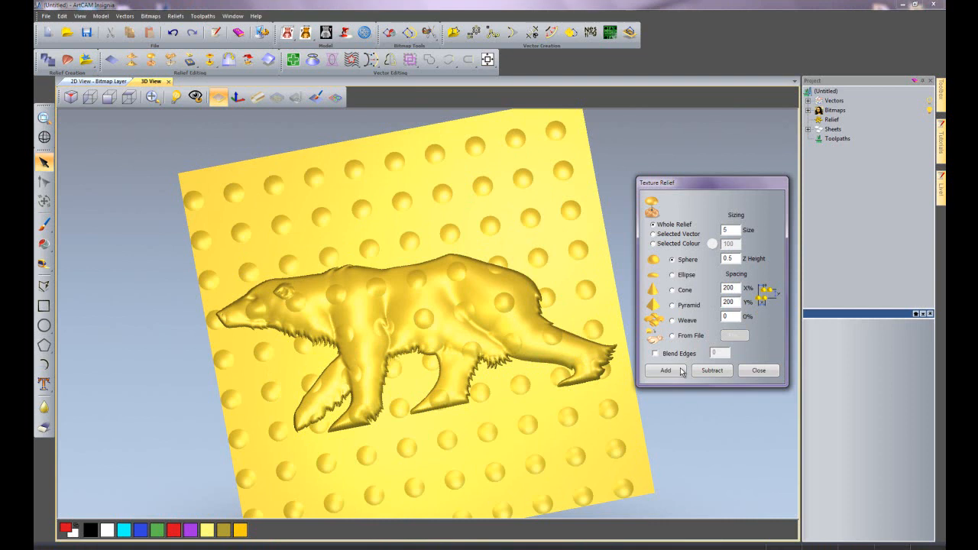
key(ctrl+z)
- Try the sphere texture with X spacing reduced to 50%, and undo it
double_click(738, 288)
text(50)
click(674, 372)
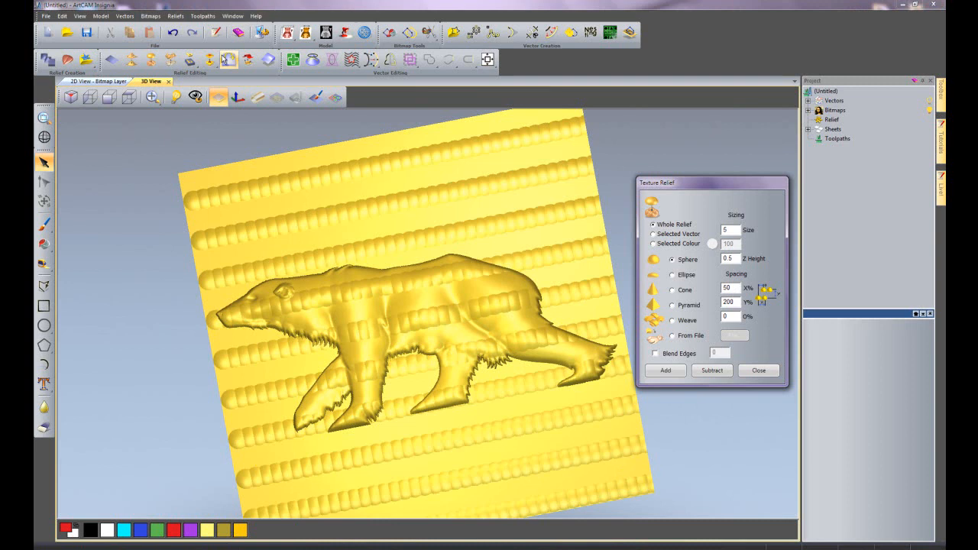
click(176, 38)
- Try the sphere texture with Y spacing reduced to 50%, and undo it
drag(736, 302, 693, 302)
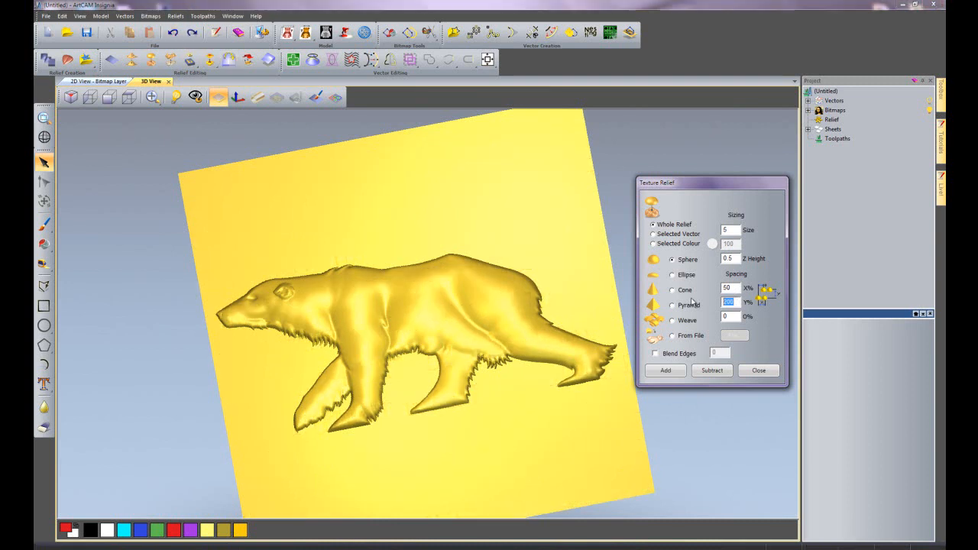
text(50)
click(670, 371)
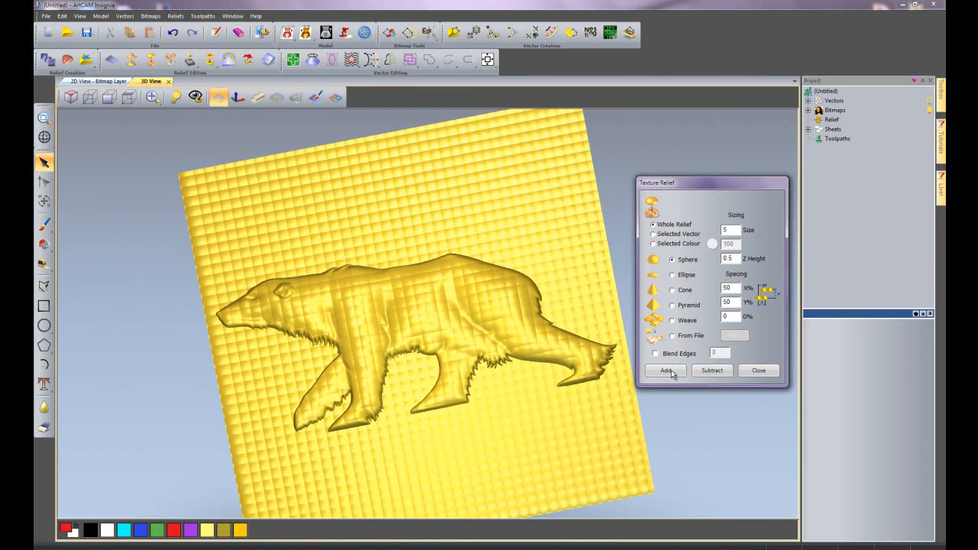
click(170, 35)
- Set both the X and Y texture spacing to 100%
double_click(732, 288)
text(100)
key(Tab)
text(100)
- Choose the ellipse texture shape with a horizontal value of 150% and add it to the whole relief
click(672, 275)
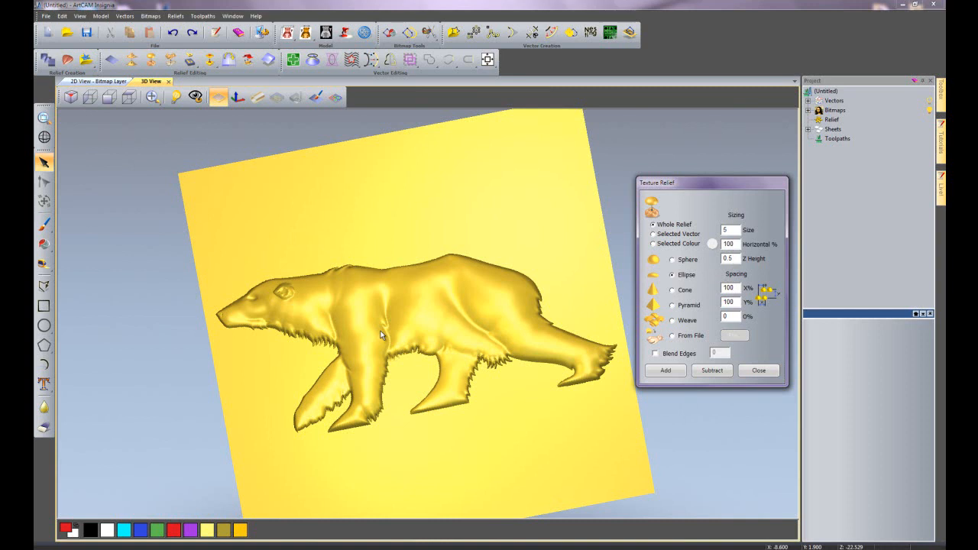
double_click(729, 244)
text(150)
click(665, 371)
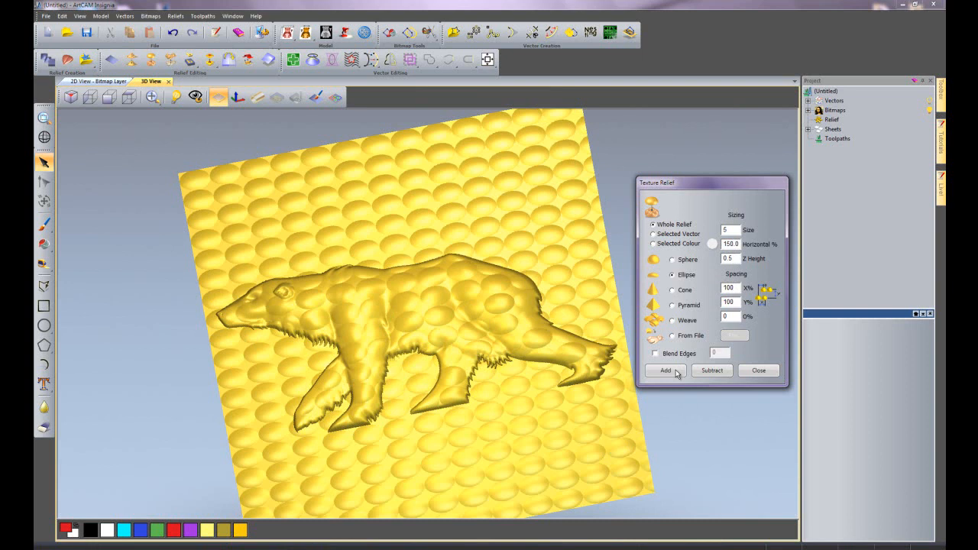
- Undo the 150% ellipse texture, try it with the horizontal value at 200%, and undo that as well
drag(738, 245, 697, 248)
text(200)
click(173, 32)
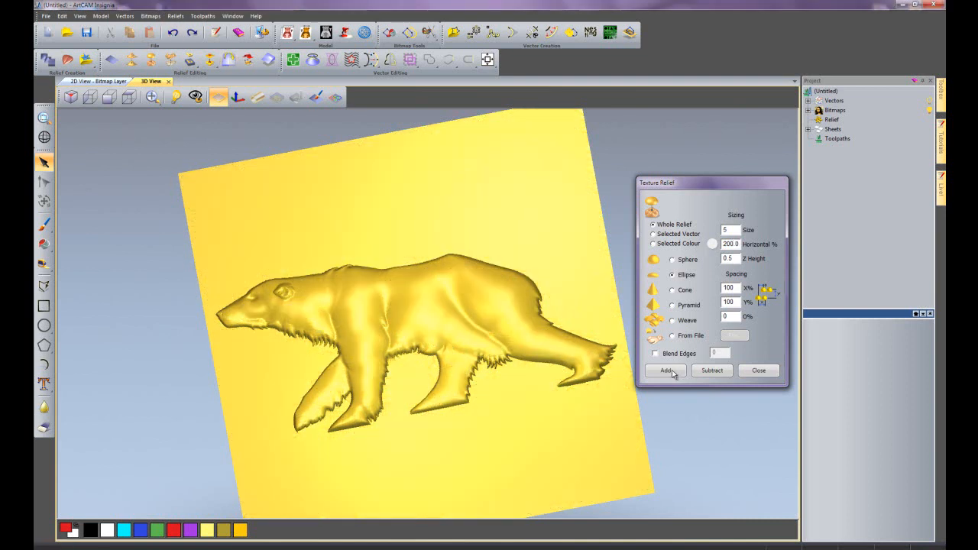
click(667, 371)
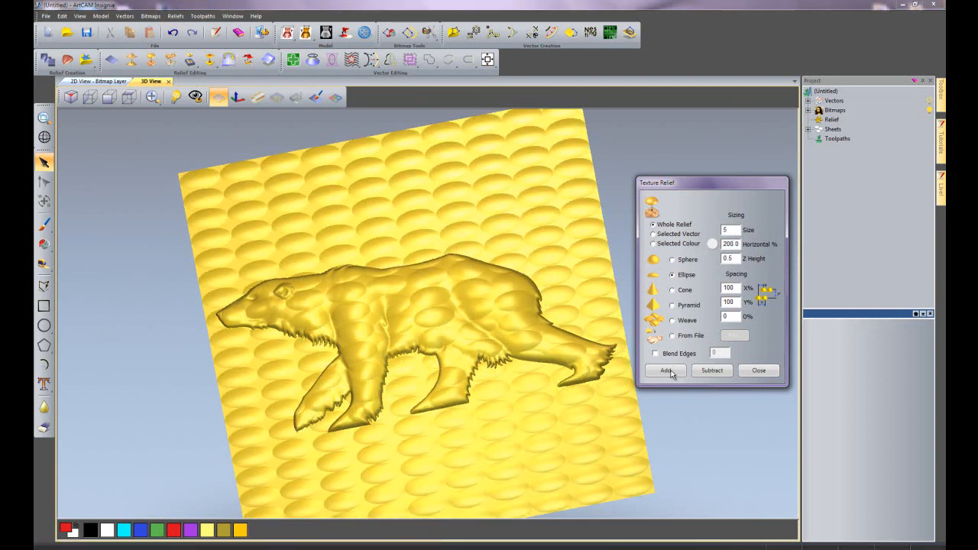
click(172, 32)
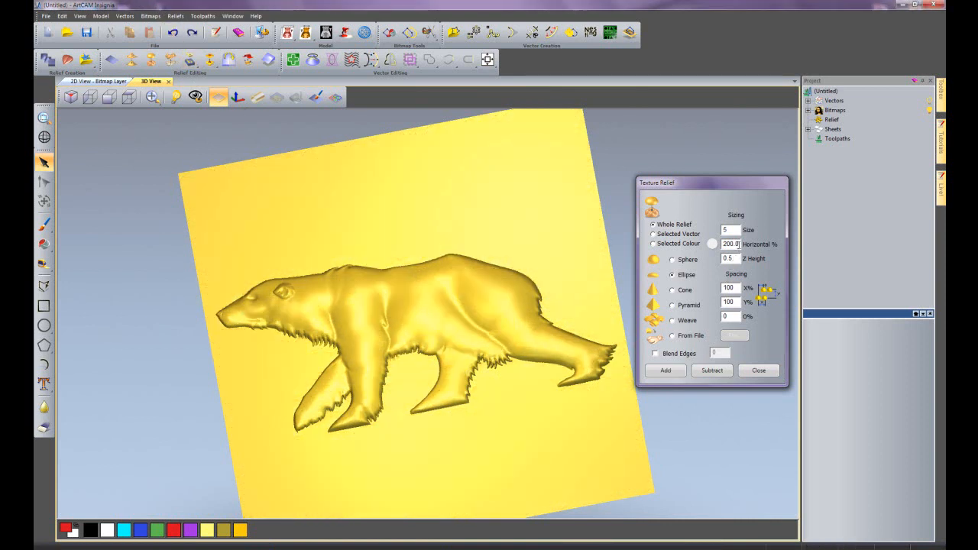
- Try the ellipse texture with a horizontal value of 500% on the whole relief, and undo it
text(500)
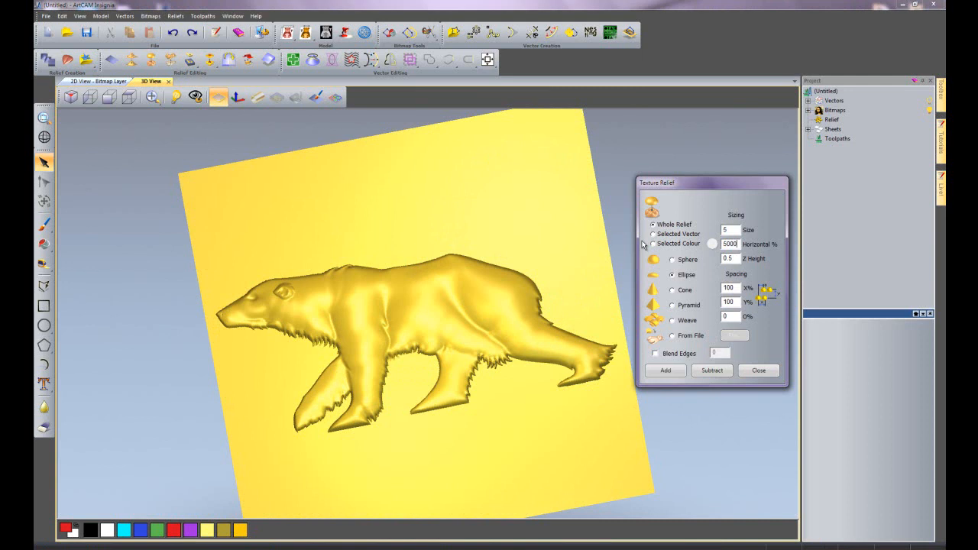
click(663, 371)
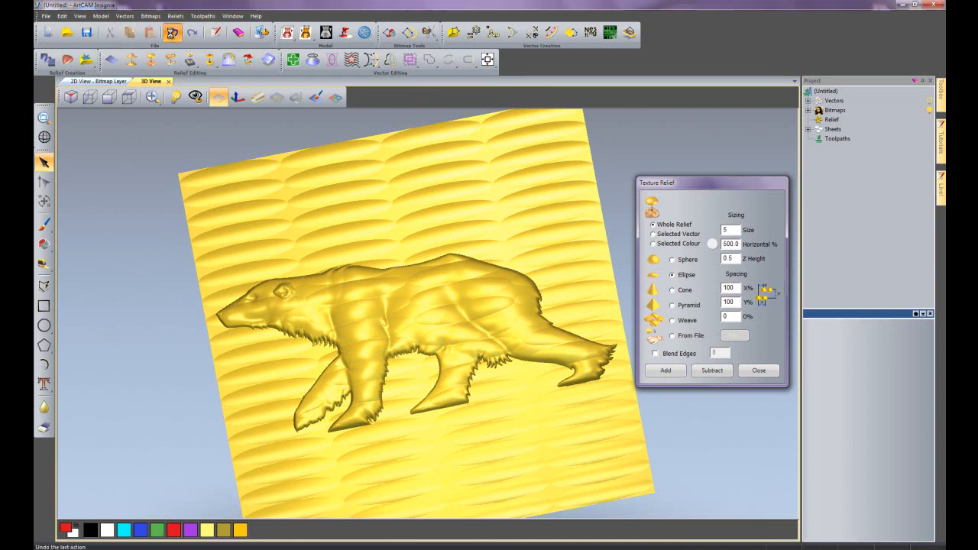
click(173, 32)
- Try the ellipse texture with its size increased to 20, and undo it
double_click(720, 229)
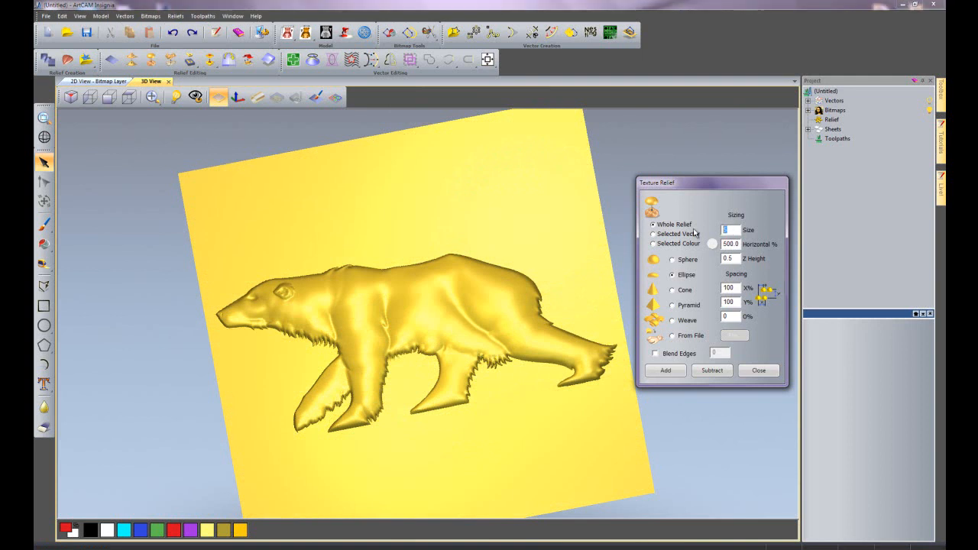
click(665, 369)
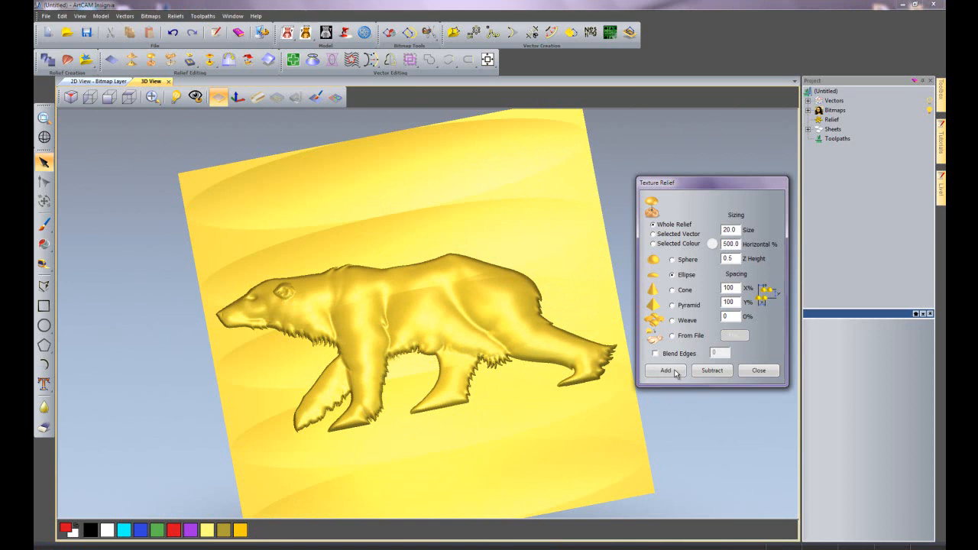
click(173, 32)
- Set the ellipse texture's size to 5 and its horizontal value to 100%
double_click(730, 230)
text(5)
key(Tab)
text(100)
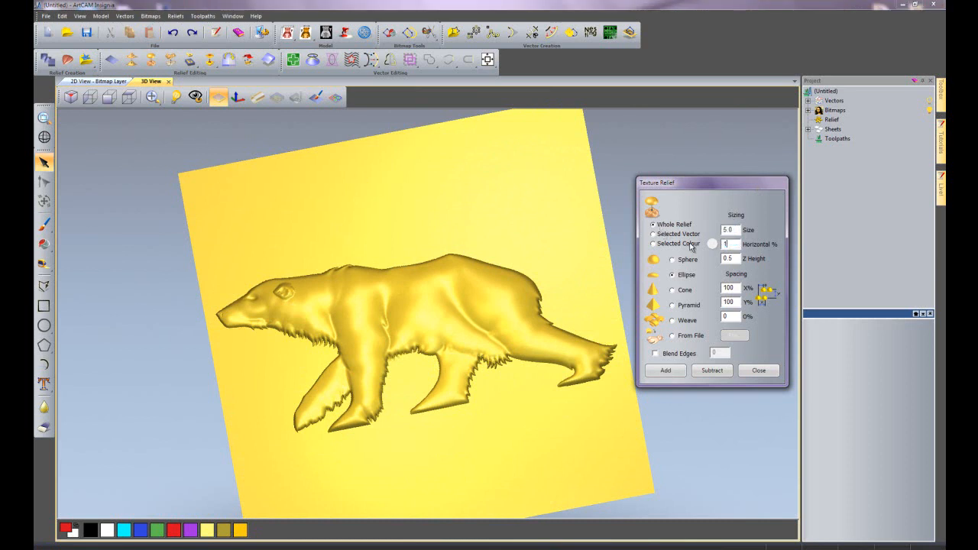
- Try the cone texture shape on the whole relief, and undo it
click(673, 290)
click(674, 370)
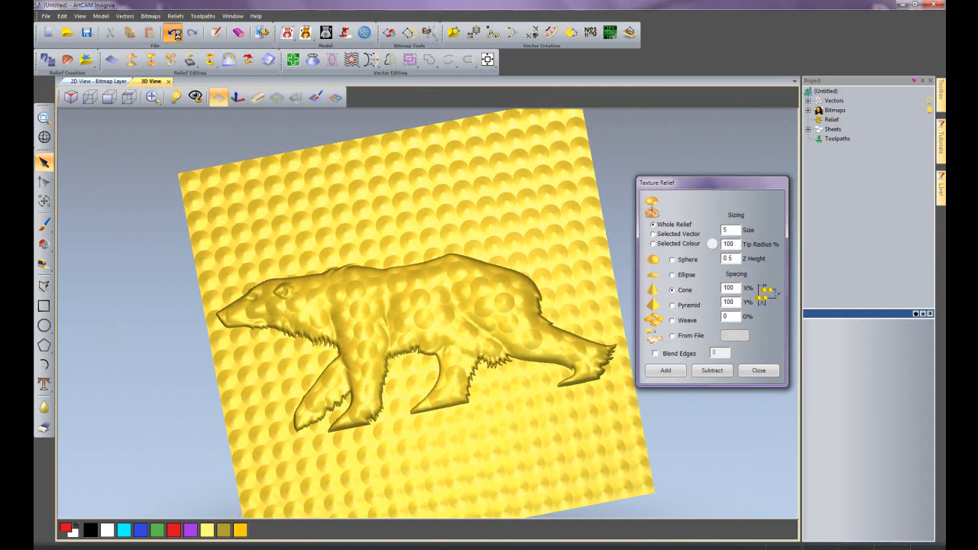
click(172, 32)
- Try the cone texture with a tip radius of 50%, and undo it
double_click(732, 246)
text(50.0)
click(666, 370)
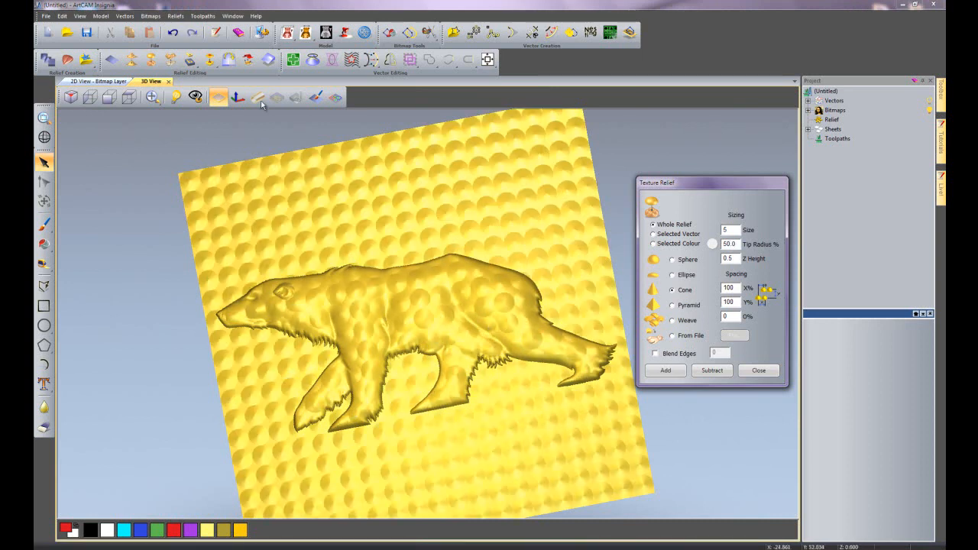
click(172, 32)
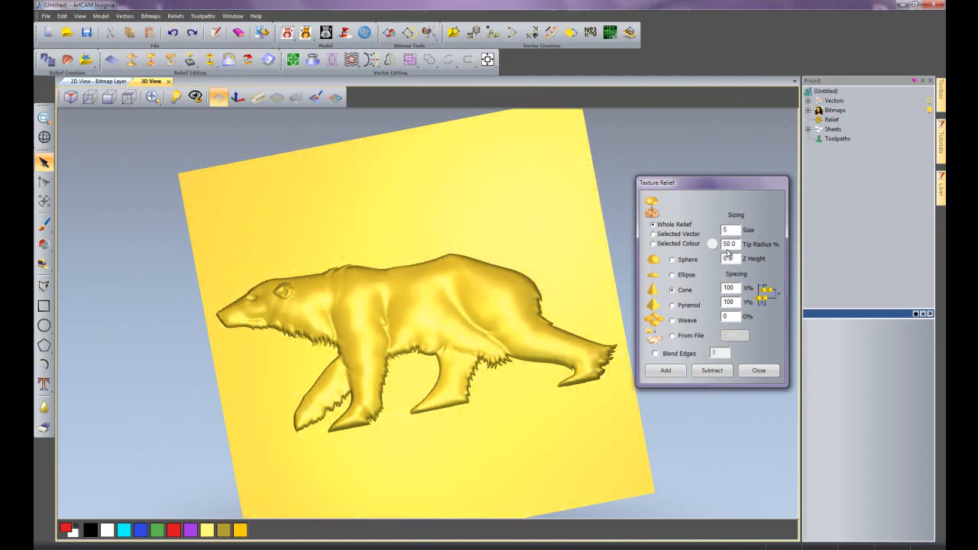
- Try the cone texture with a tip radius of 250%, inspect the cone tips up close, and undo the texture
key(shift+Tab)
text(25)
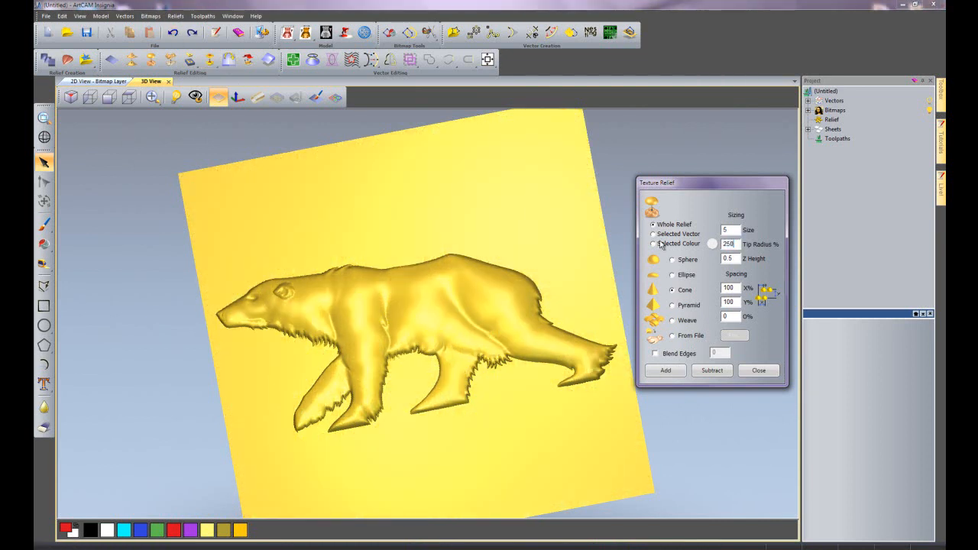
click(661, 372)
drag(547, 340, 475, 271)
scroll(476, 271, up, 5)
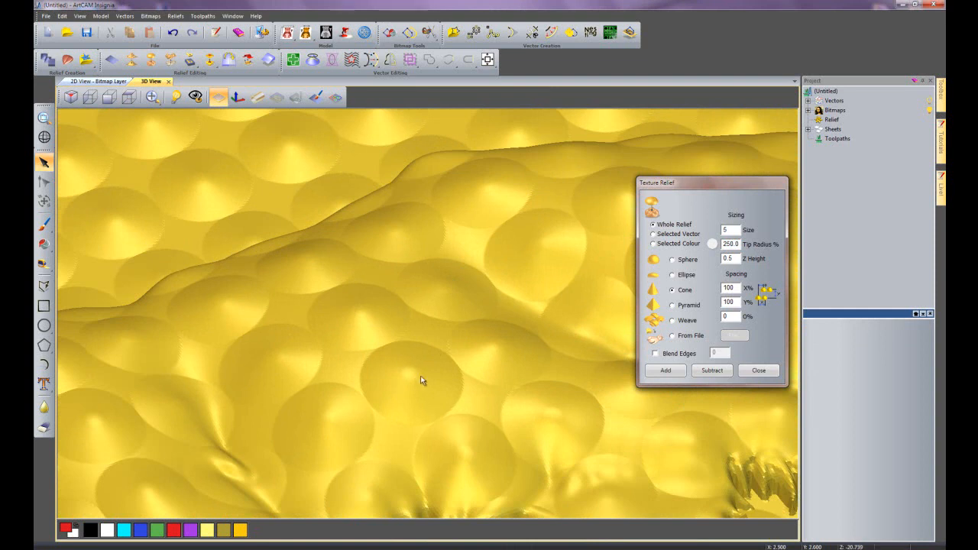
click(172, 32)
- Choose the pyramid texture shape and add it to the whole relief with 250% truncation
scroll(438, 373, down, 5)
drag(459, 378, 463, 497)
click(672, 305)
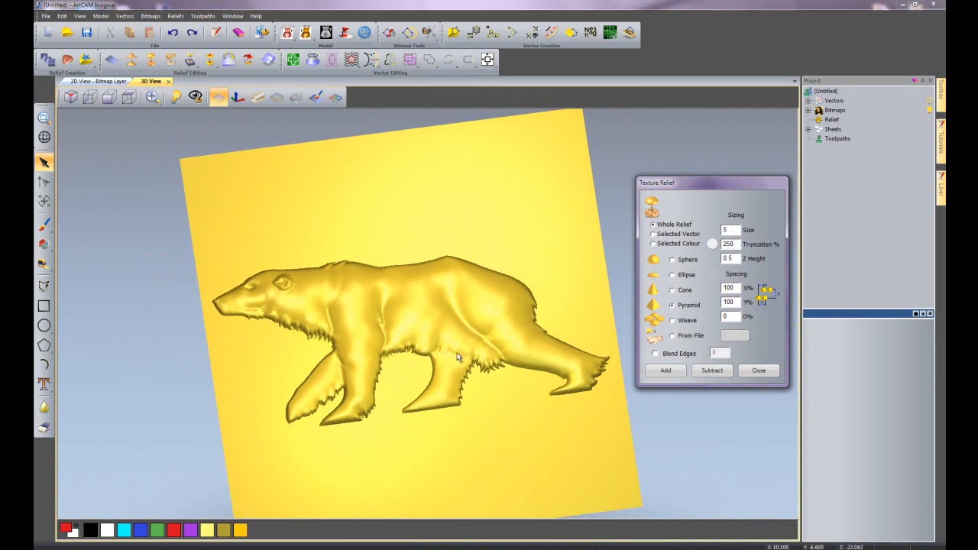
click(662, 371)
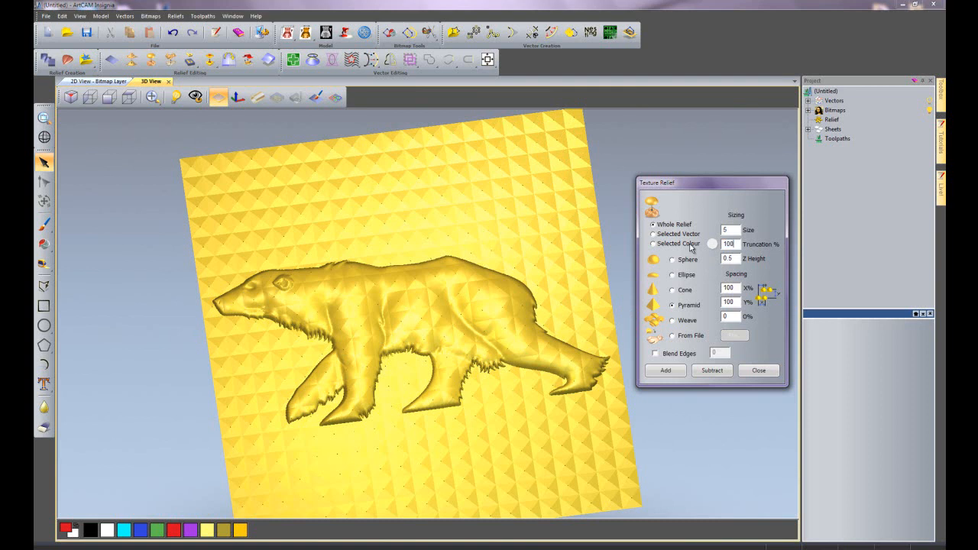
- Undo the 250% pyramid texture, try it with truncation at 100%, and undo that as well
click(172, 32)
click(664, 370)
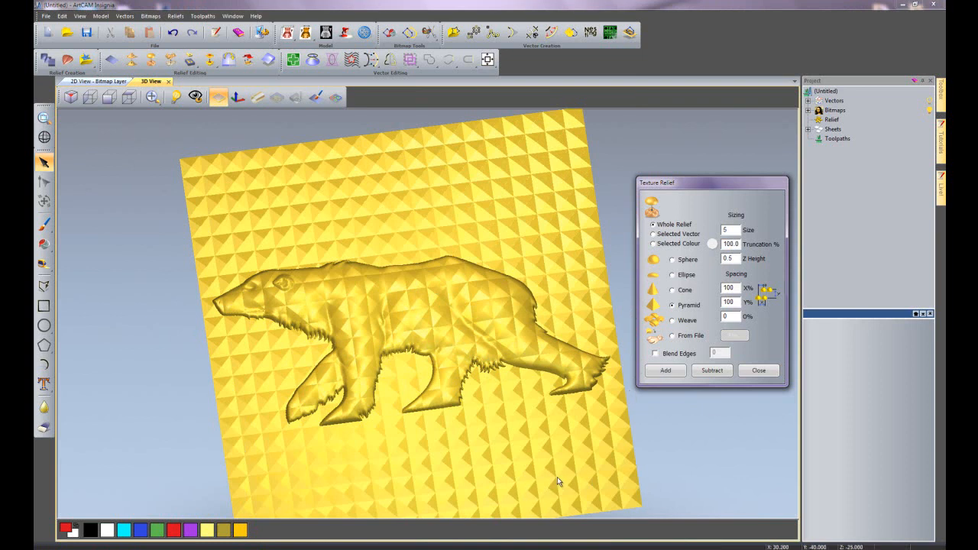
click(174, 34)
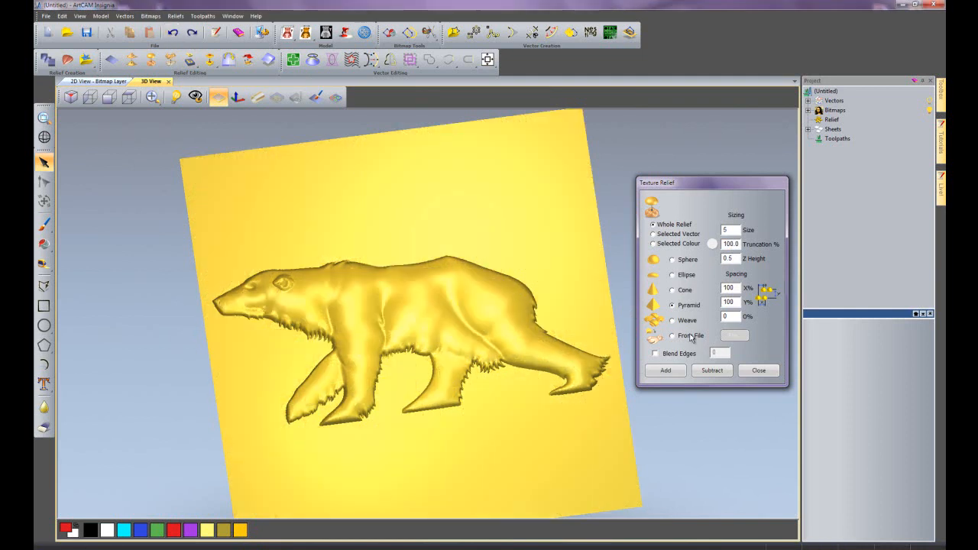
- Choose the weave texture shape, add it to the whole relief with a 100% bar width, and undo the addition
click(671, 320)
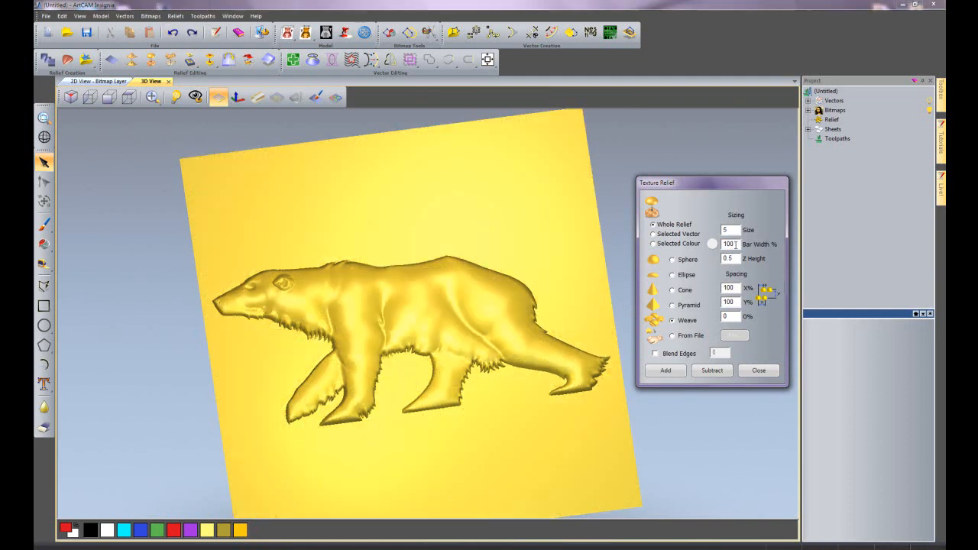
click(676, 373)
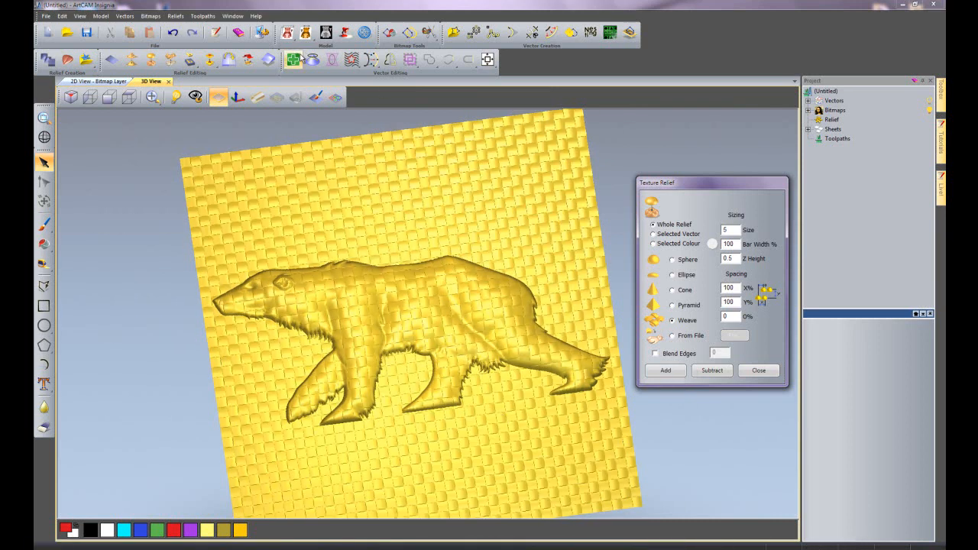
click(173, 33)
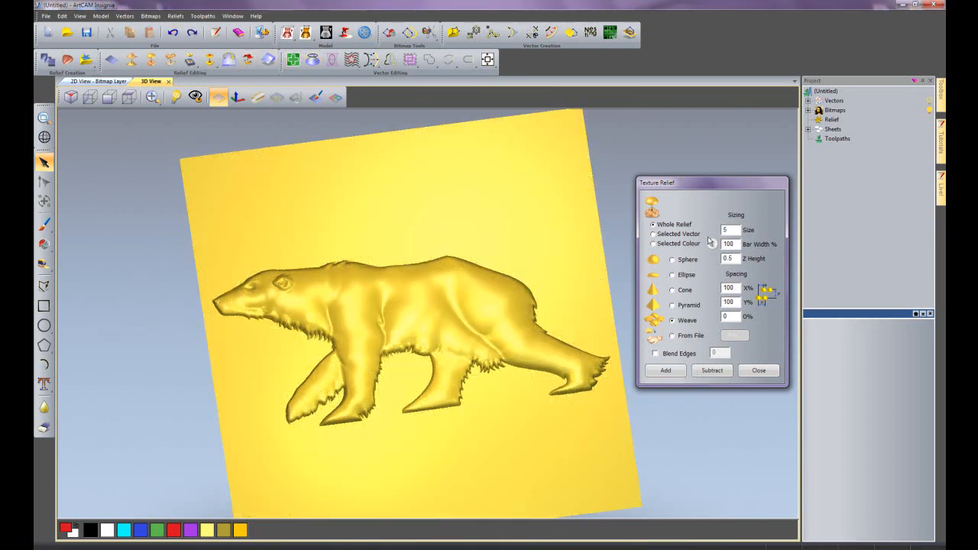
- Try the weave texture on the whole relief with a 250% bar width, inspect the weave up close, and undo it
double_click(735, 244)
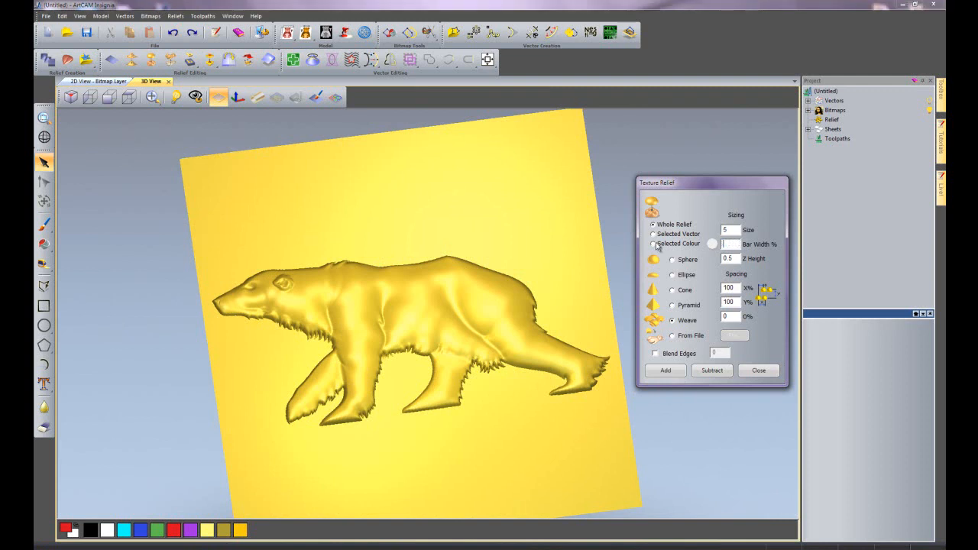
click(663, 370)
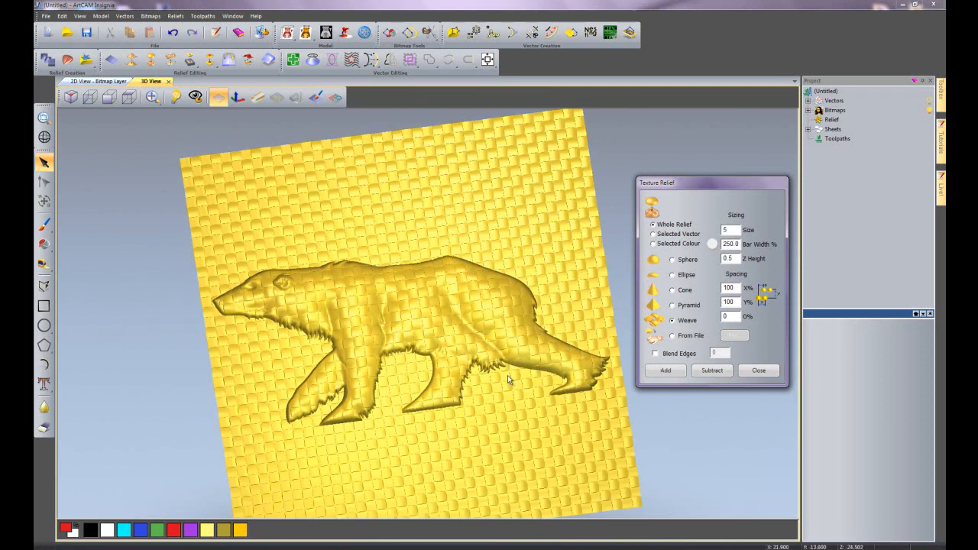
scroll(470, 345, up, 5)
mouse_move(463, 340)
mouse_down()
mouse_move(484, 386)
mouse_move(539, 322)
mouse_move(517, 269)
mouse_move(462, 352)
mouse_up()
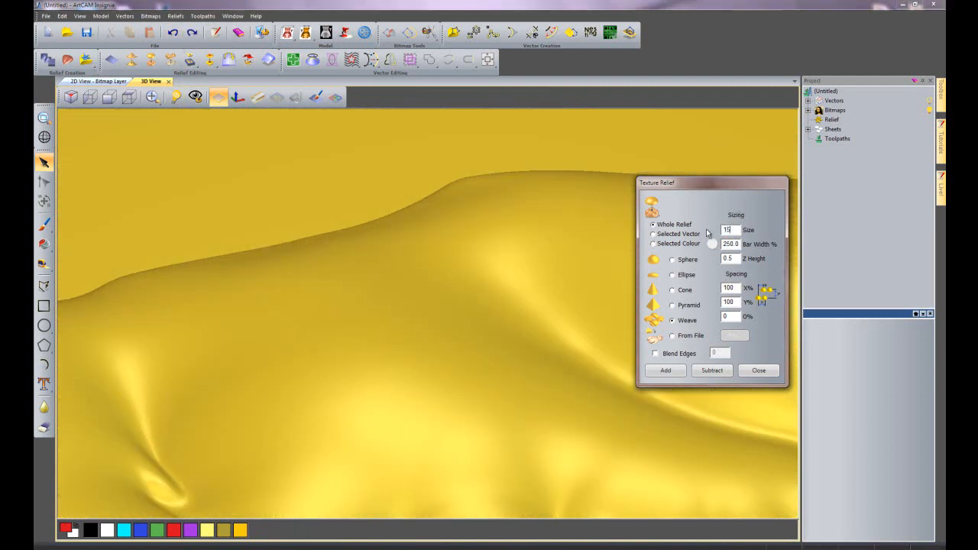
- Try the weave texture at size 15 on the whole relief, inspect the larger weave from several angles, and undo it
text(5.0)
click(664, 374)
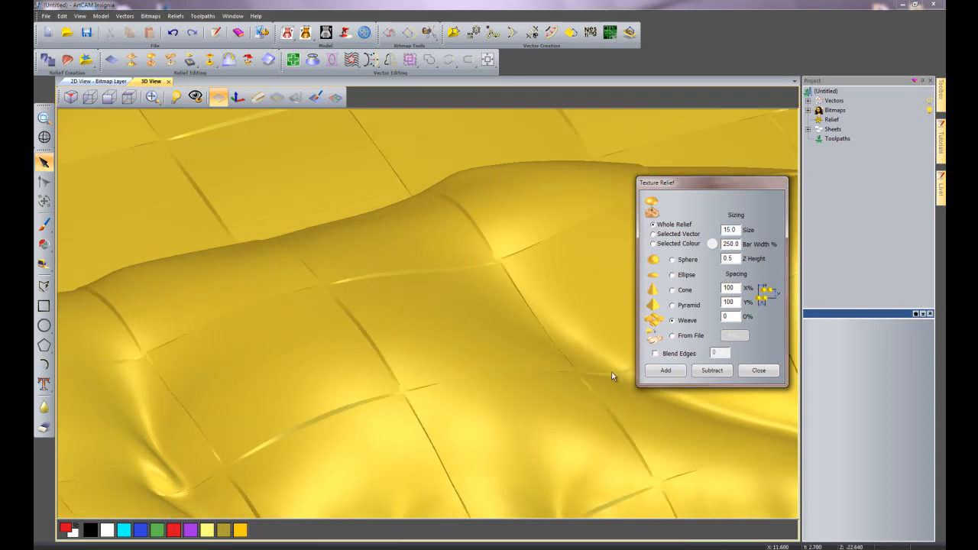
scroll(499, 375, down, 8)
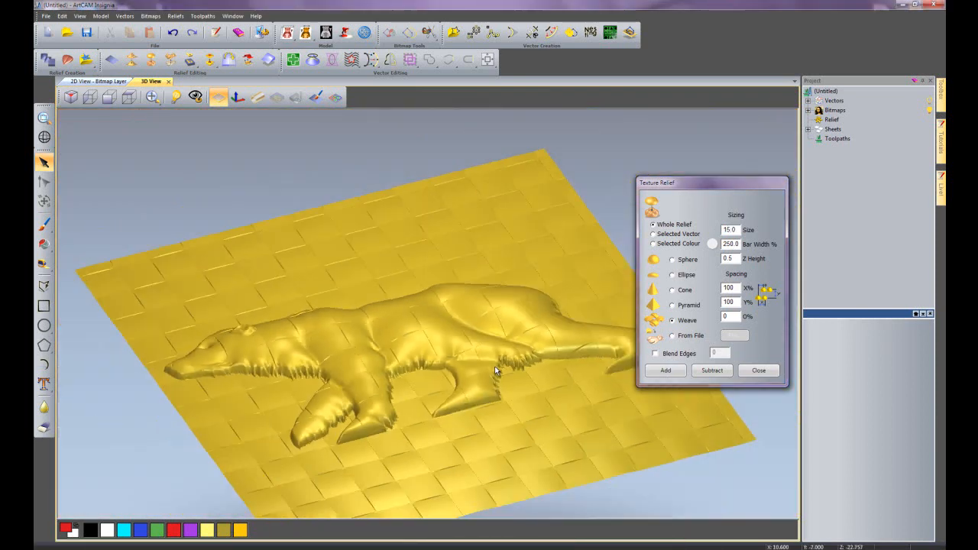
drag(501, 375, 458, 458)
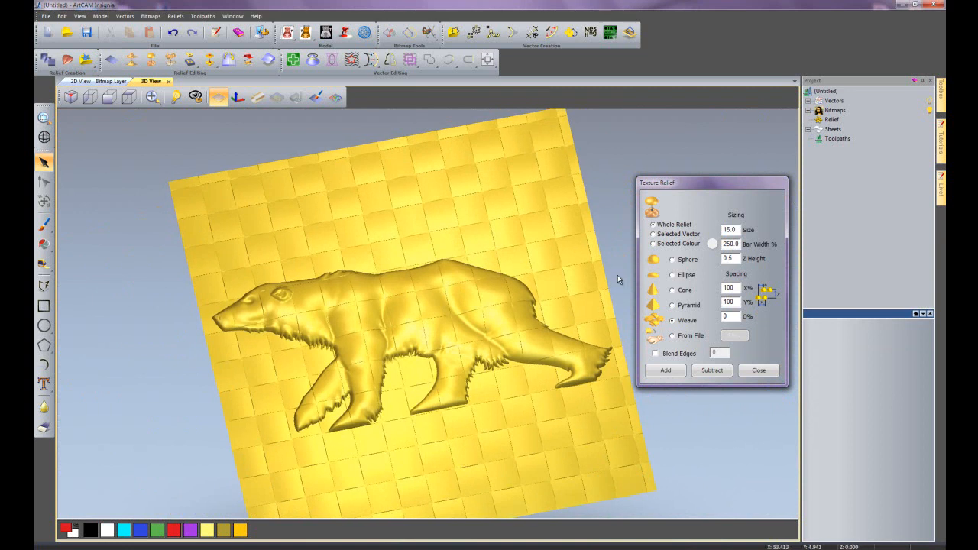
click(173, 32)
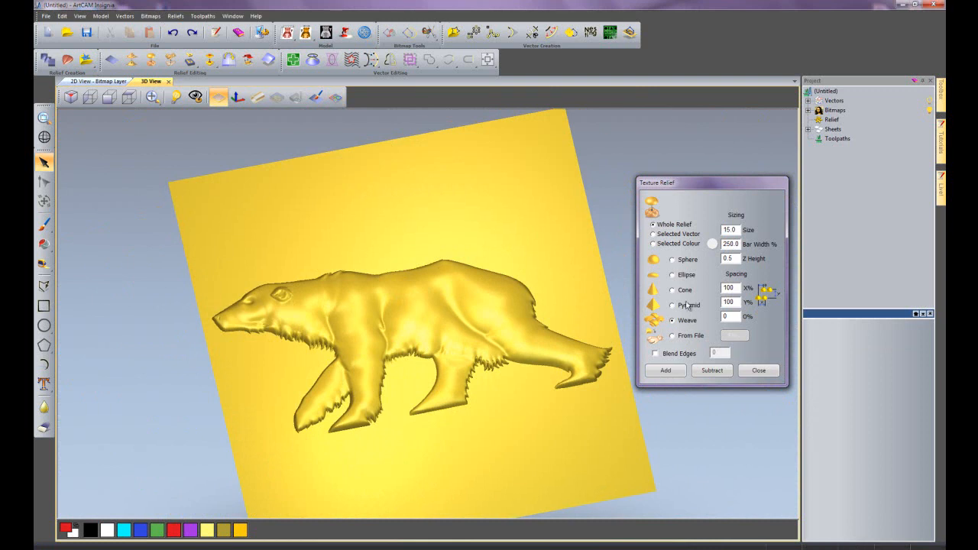
- Choose the sphere texture at size 5.0, restrict it to the selected vector, and select the polar bear's outline vector
click(674, 262)
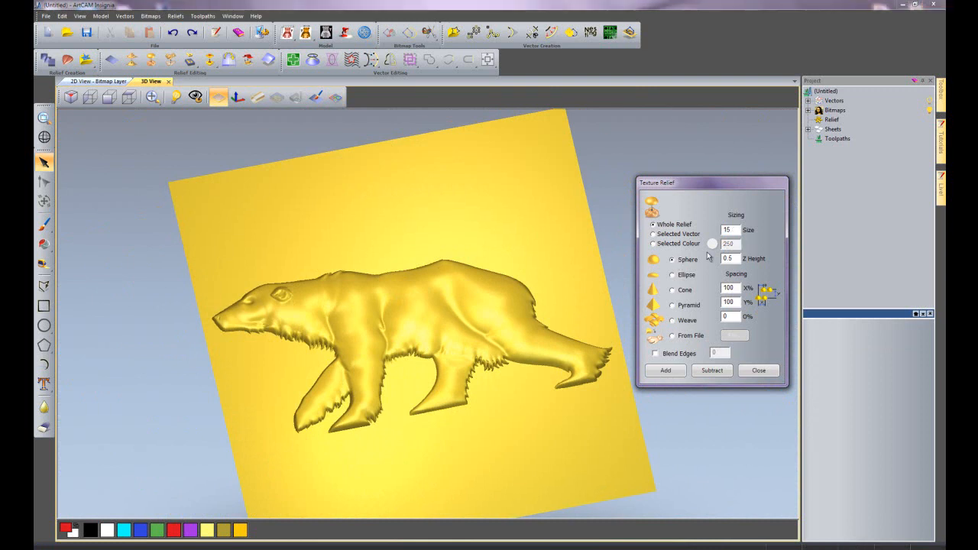
drag(739, 231, 686, 229)
click(653, 235)
click(336, 96)
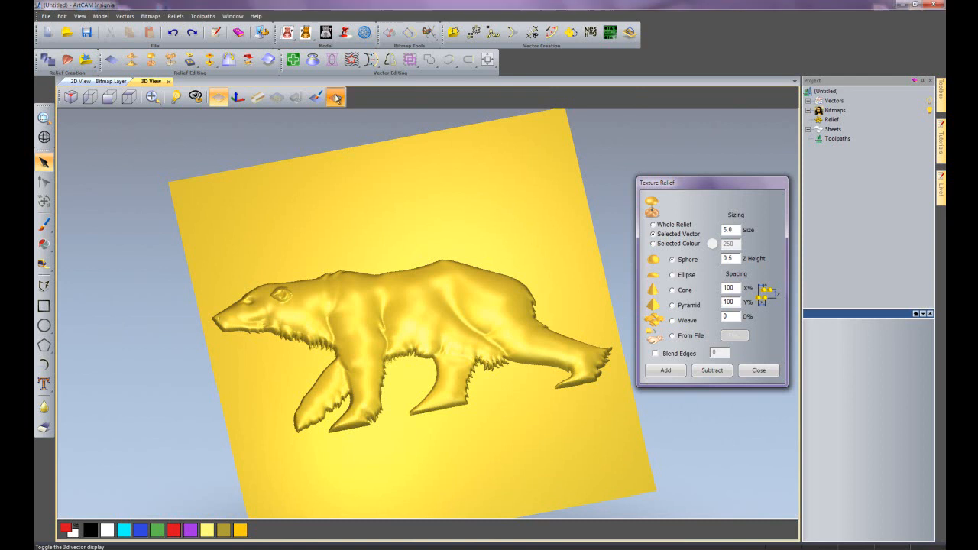
click(365, 273)
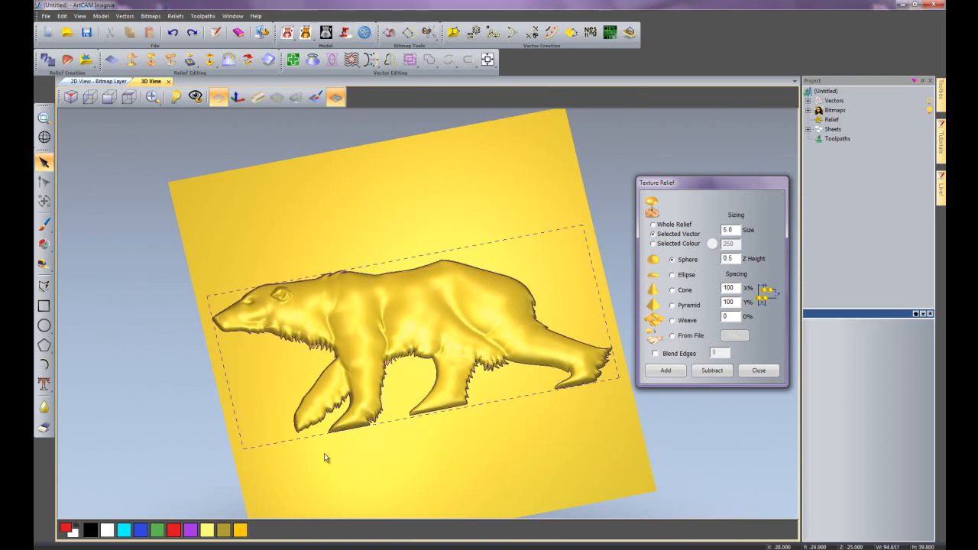
click(336, 97)
- Try adding the sphere texture inside the bear's outline at size 5.0 and at size 1.0, undoing each addition
click(666, 371)
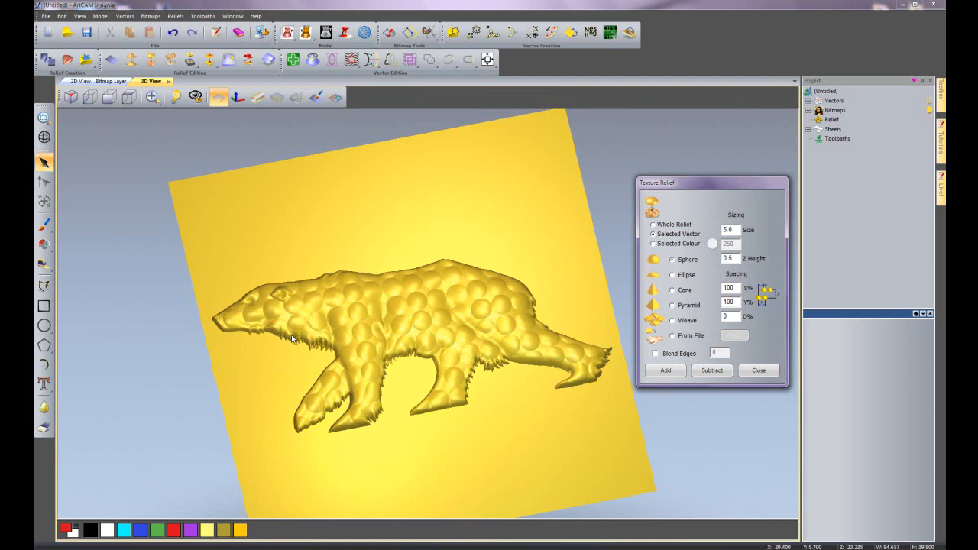
click(173, 33)
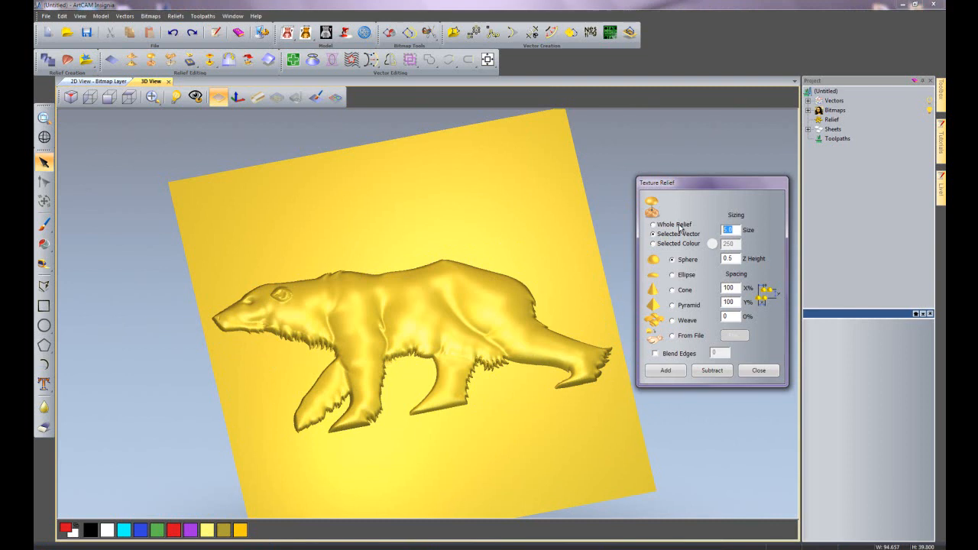
click(672, 374)
drag(457, 356, 444, 380)
scroll(480, 367, up, 1)
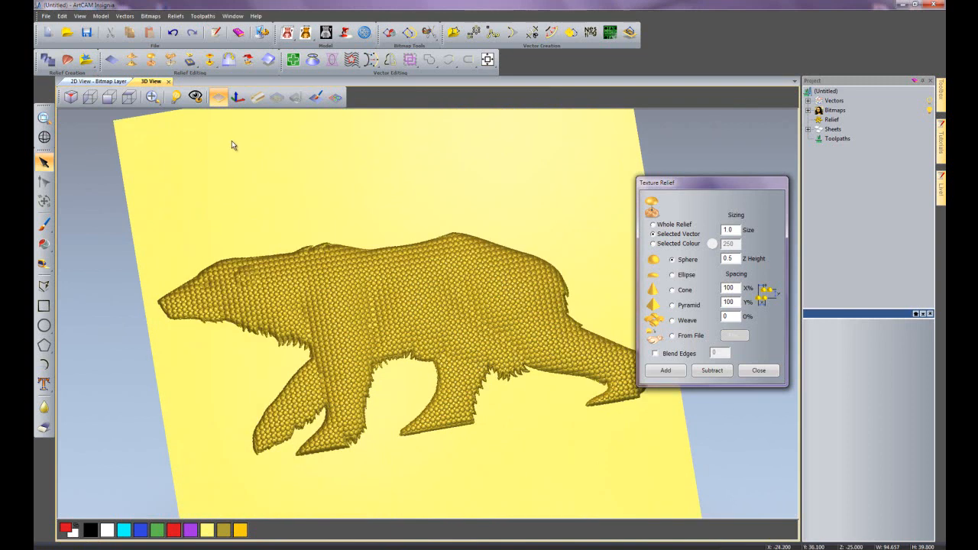
click(172, 32)
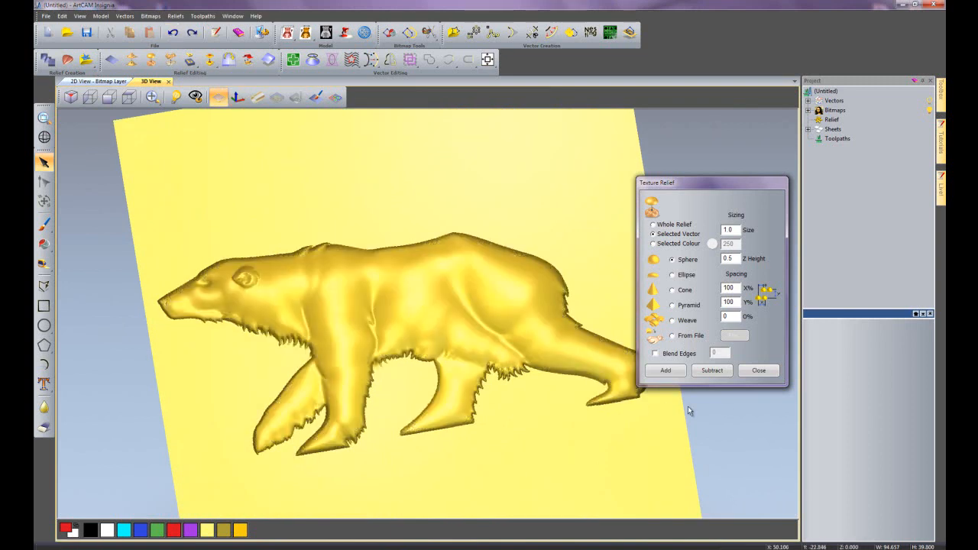
- Try subtracting the size 1.0 sphere texture from the bear, inspect the dimples up close, and undo the subtraction
click(712, 371)
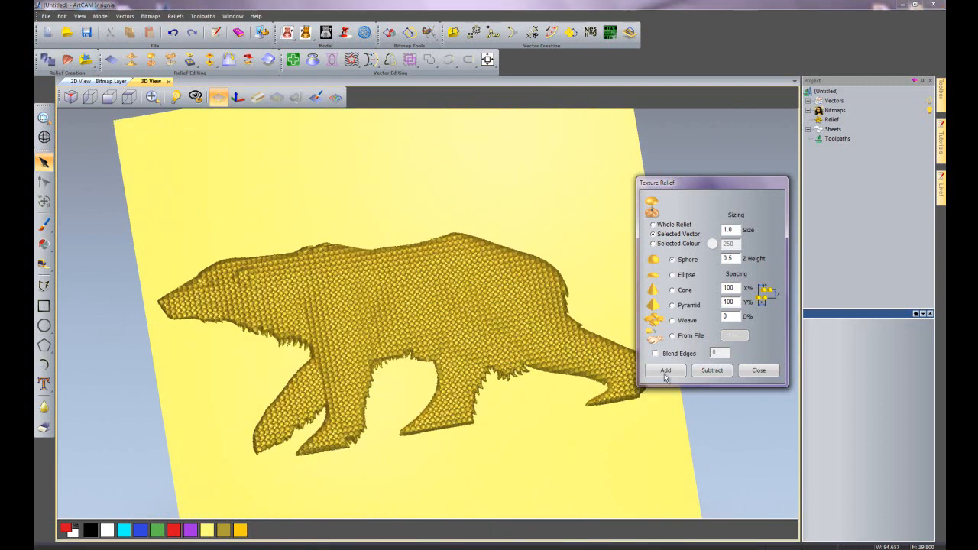
scroll(507, 359, up, 10)
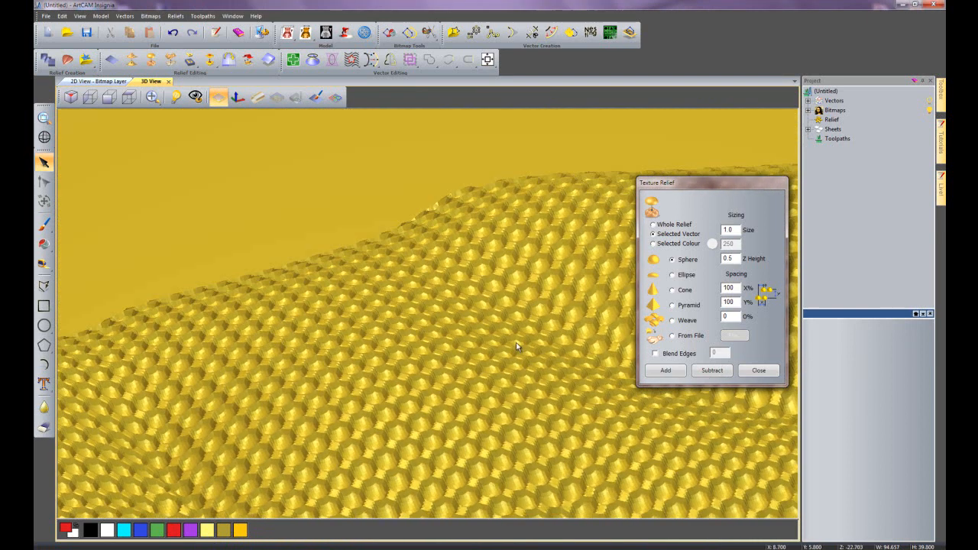
drag(517, 346, 459, 382)
click(172, 33)
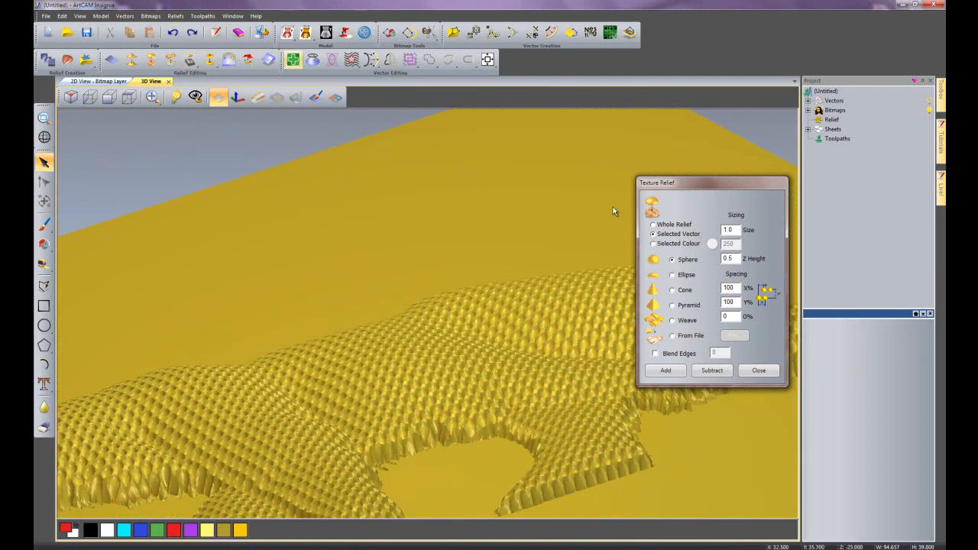
- Set the sphere size to 5.0, subtract the texture from the bear, inspect the result, and undo the subtraction
drag(737, 230, 711, 229)
text(5)
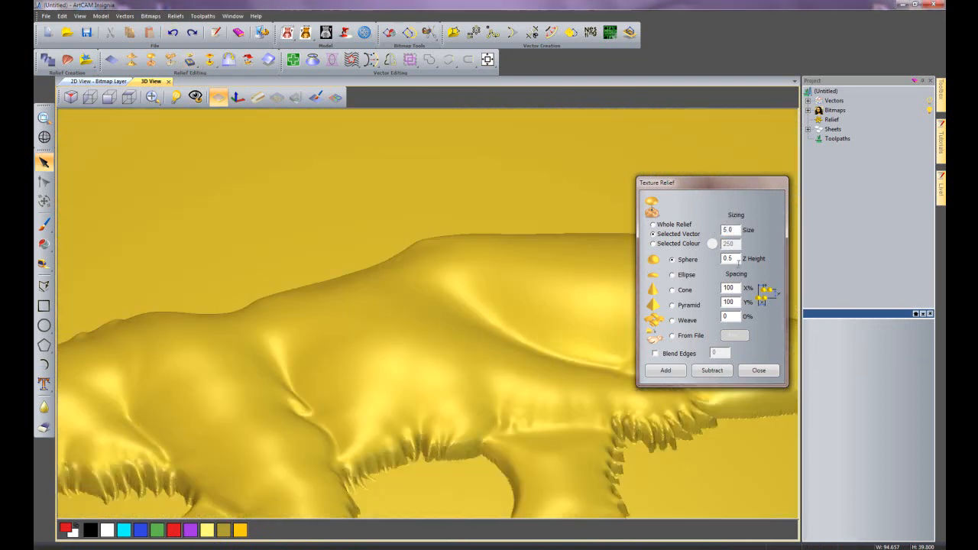
click(709, 370)
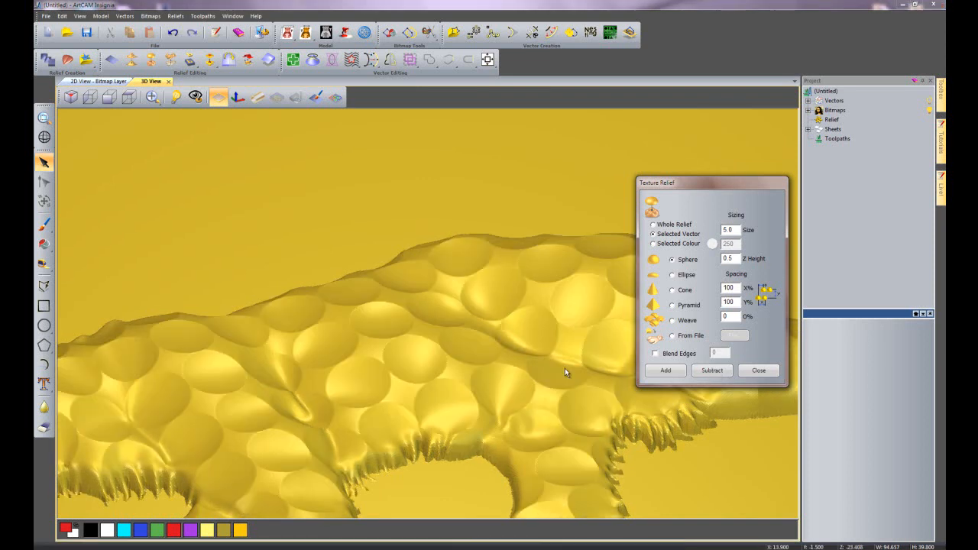
drag(538, 394, 482, 407)
scroll(474, 348, down, 5)
drag(475, 348, 456, 381)
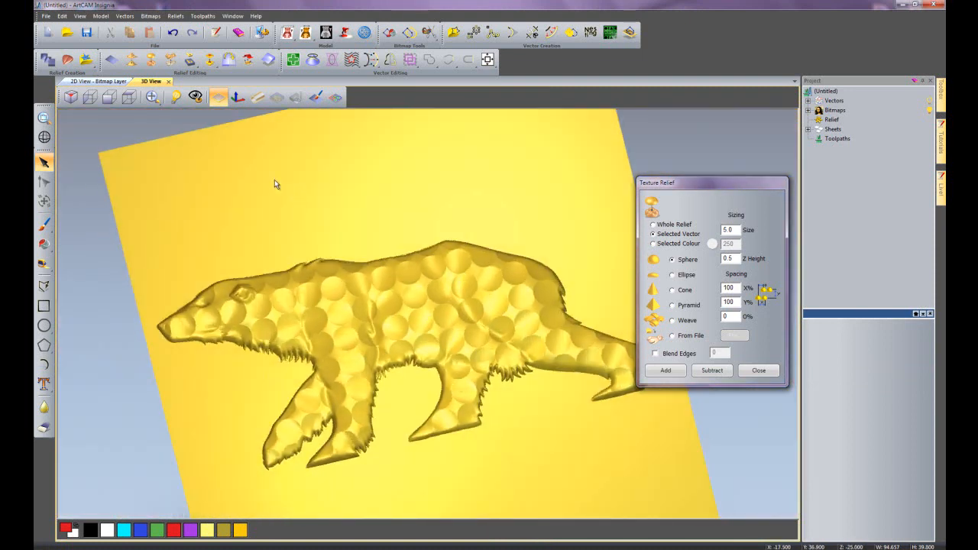
click(173, 33)
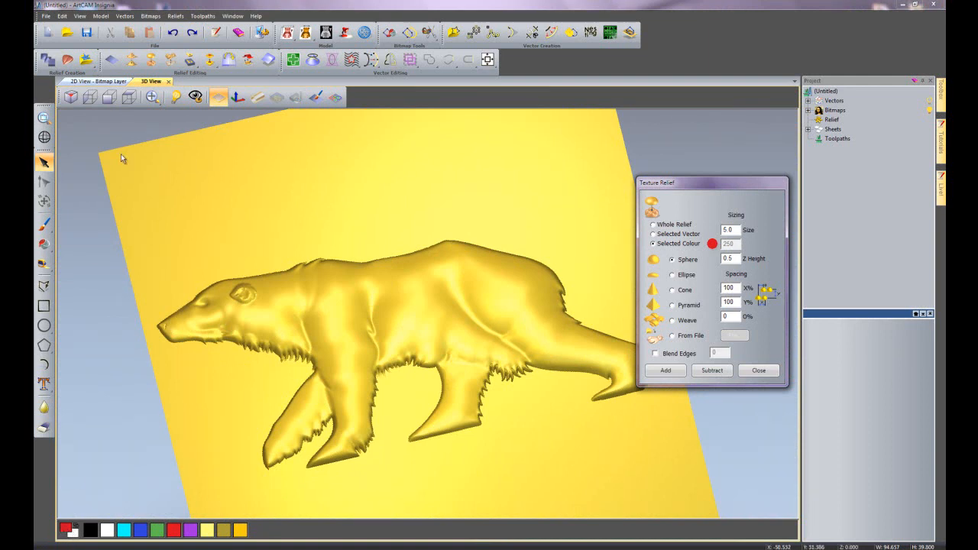
- Check the red brush stroke in the 2D view, add the sphere texture only to the selected red colour, and undo it
click(112, 82)
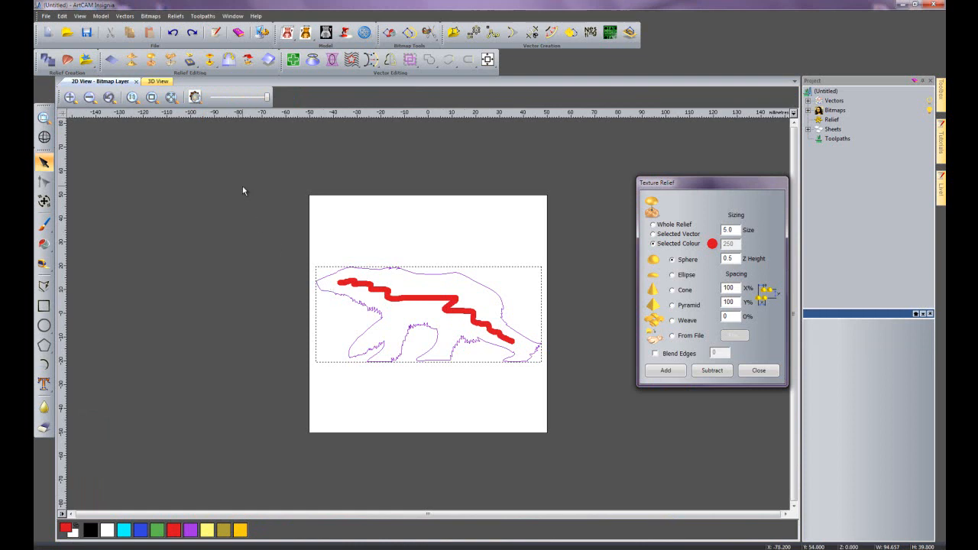
click(159, 82)
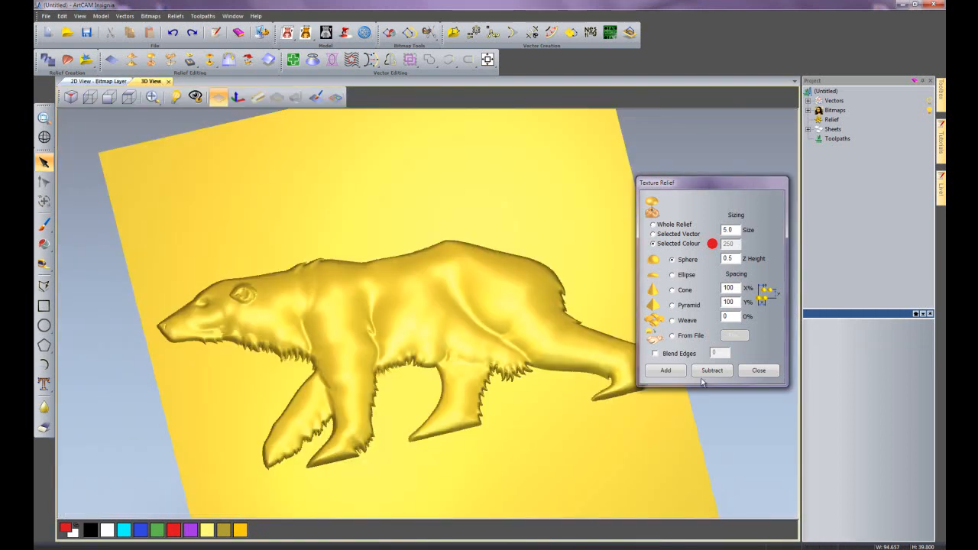
click(666, 371)
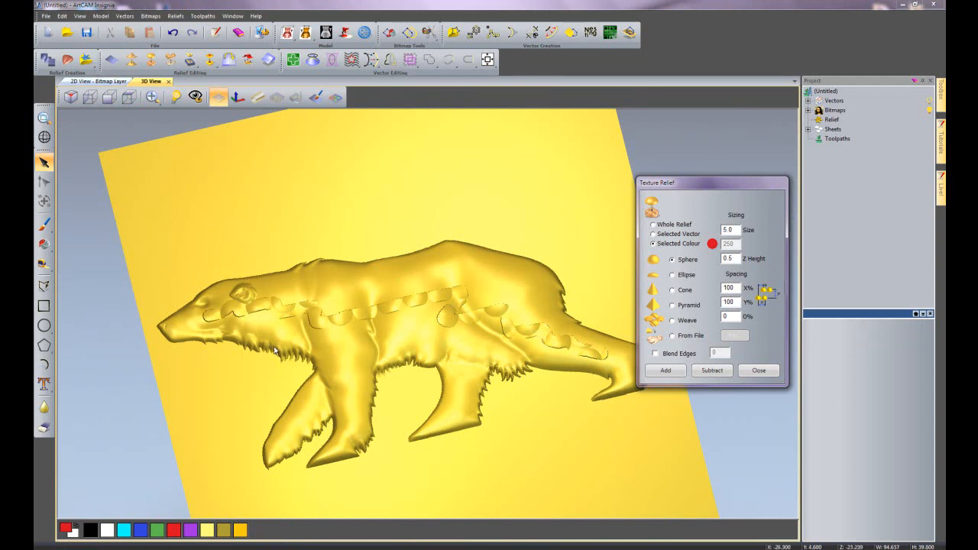
click(169, 33)
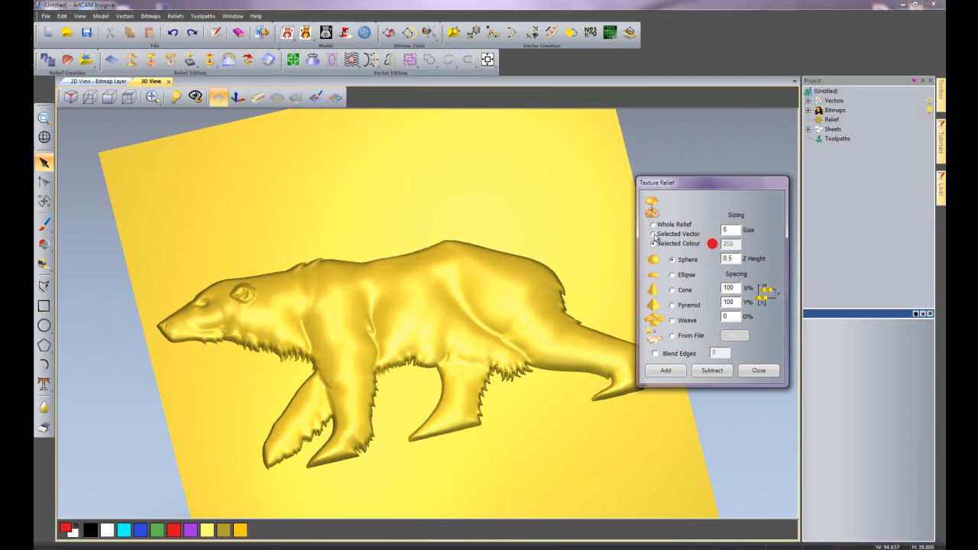
- Restrict the texture to the selected vector again and load the close-up wolf fur image from the texture folder as its source
click(552, 272)
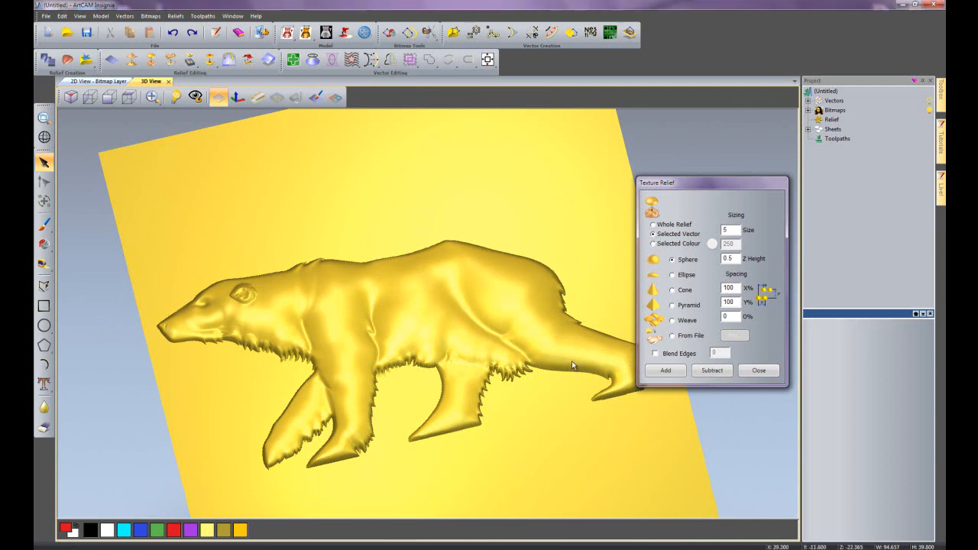
click(674, 336)
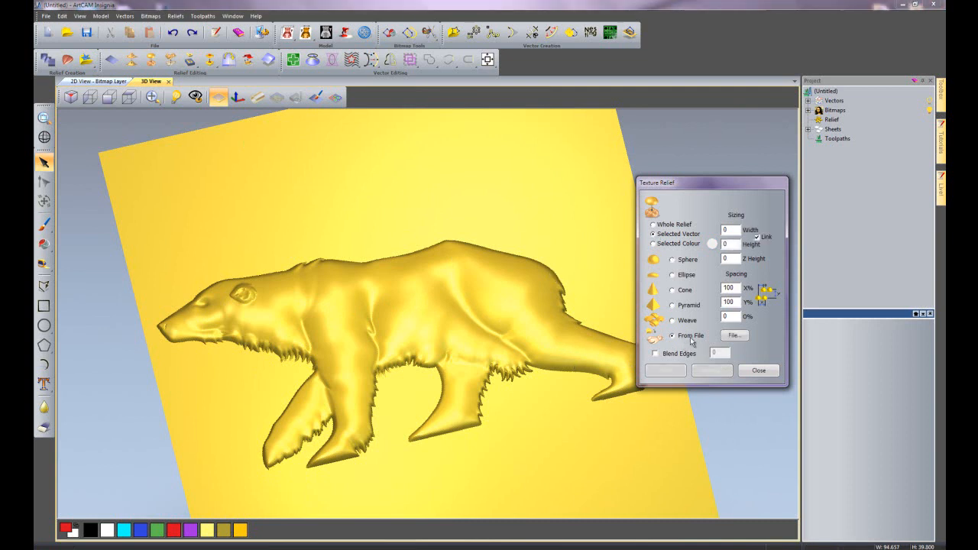
click(742, 337)
double_click(708, 205)
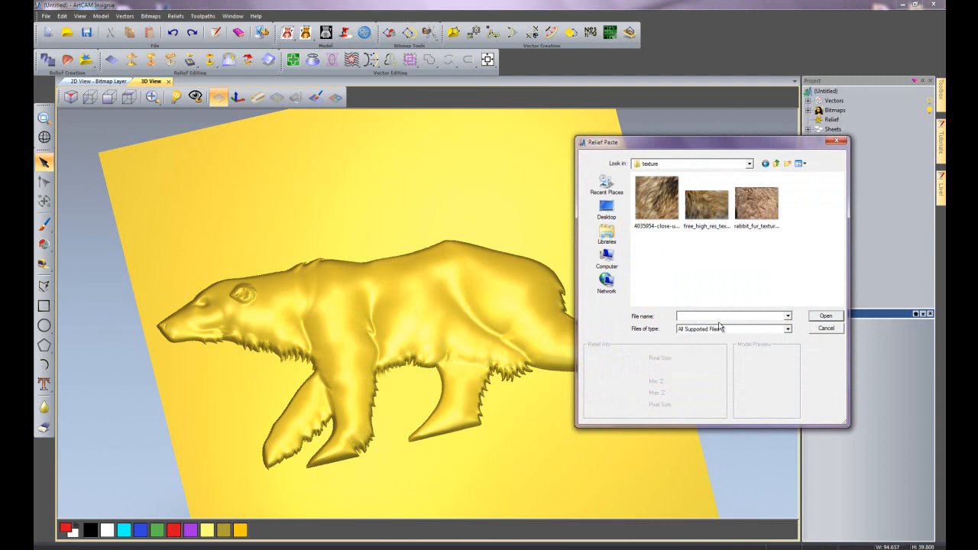
click(656, 200)
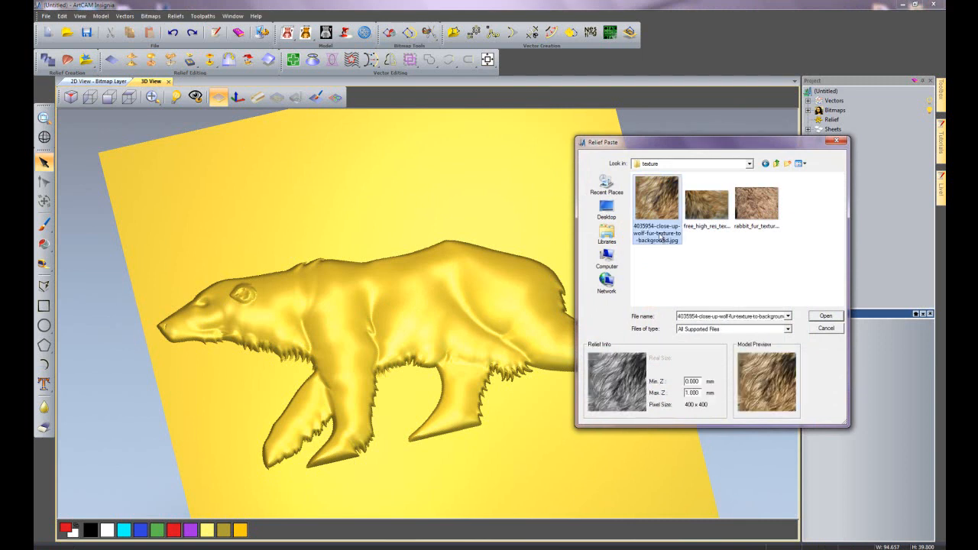
click(826, 317)
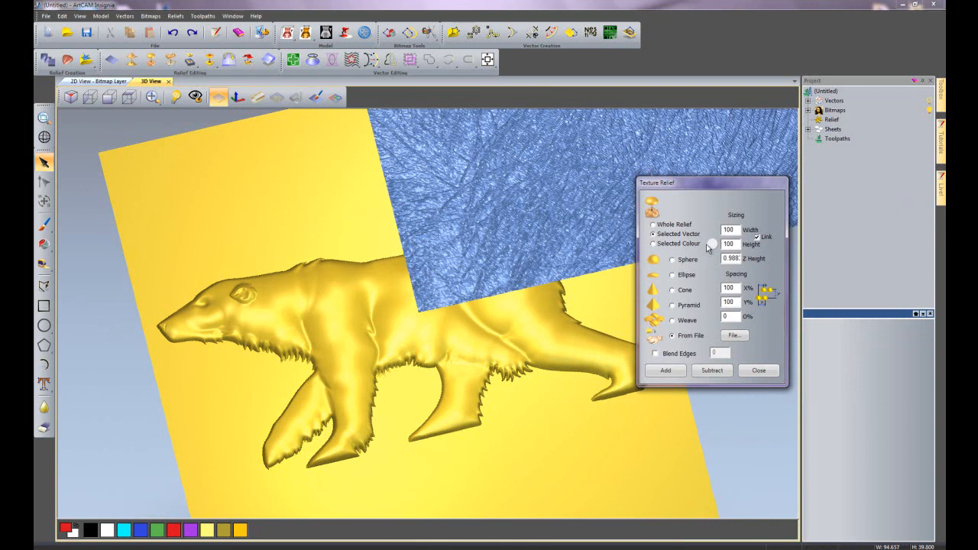
- Try the fur texture tile at linked width and height values of 50 and 10
double_click(735, 230)
text(50)
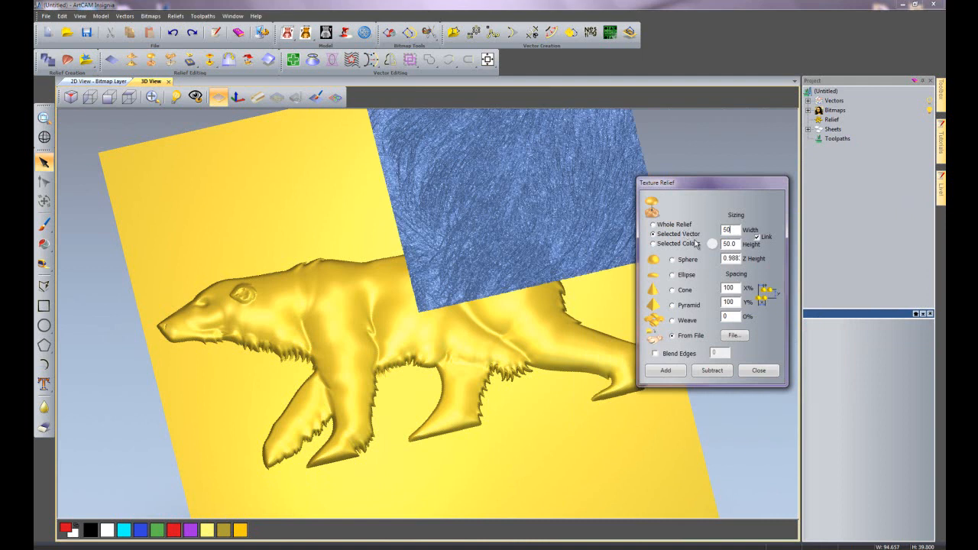
double_click(734, 244)
text(10)
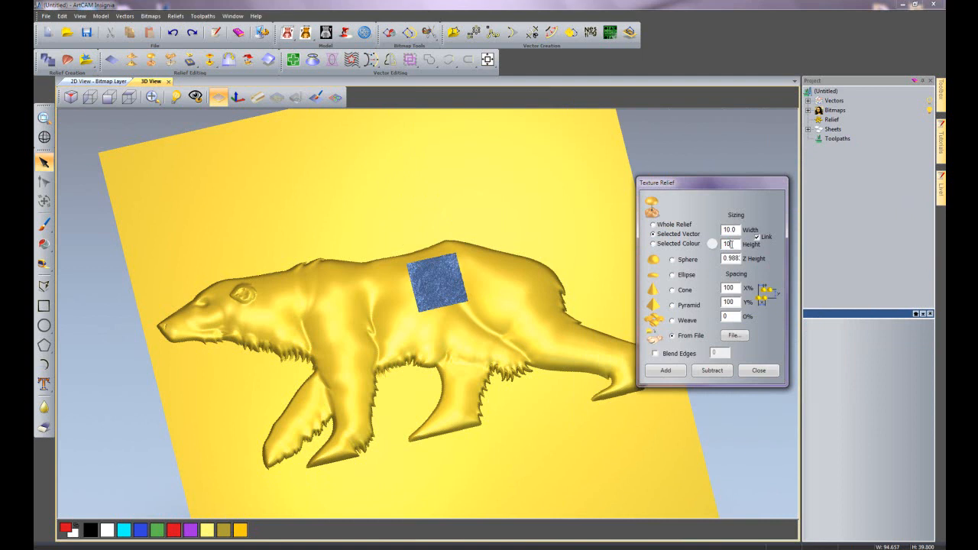
text(0)
double_click(716, 230)
text(50)
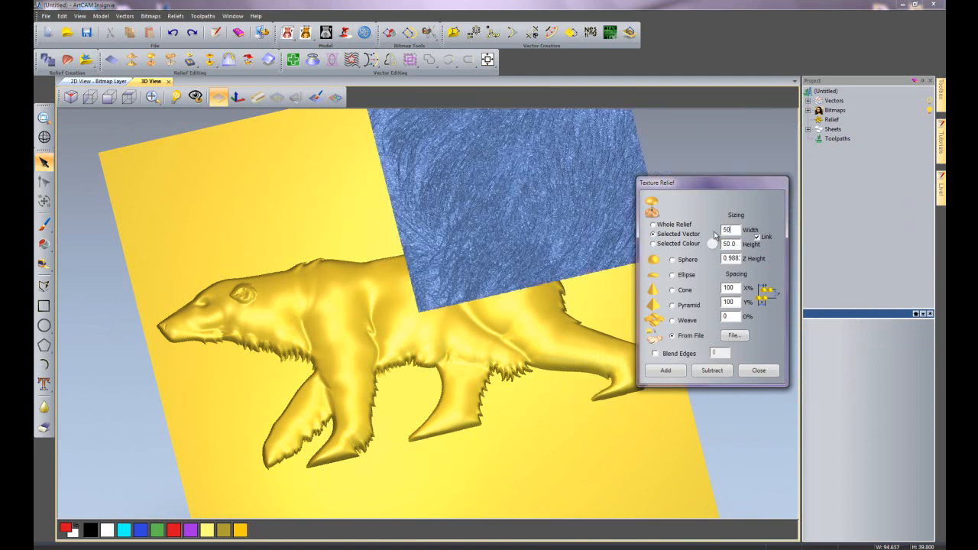
- Set the fur texture's linked width and height to 75 and its Z height to 0.5
key(BackSpace)
key(BackSpace)
text(75.)
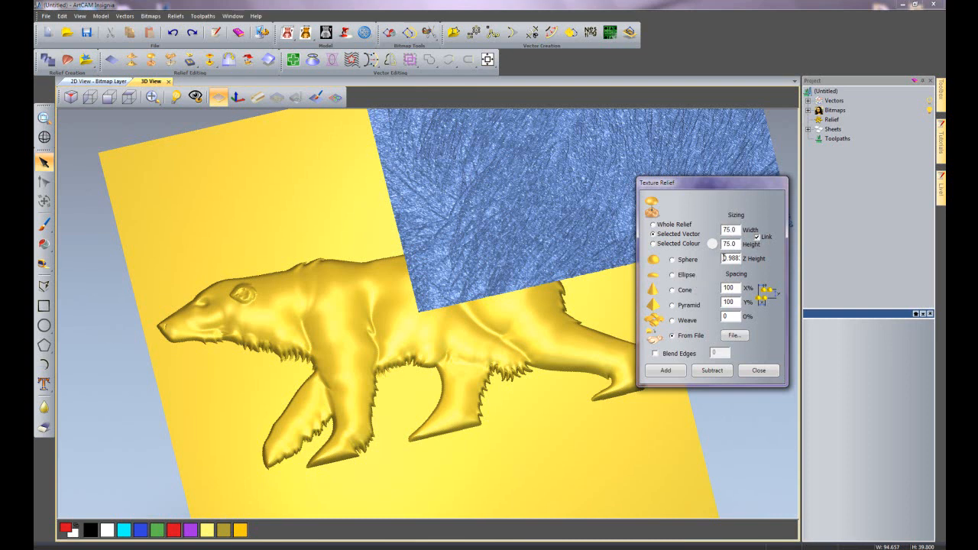
drag(723, 259, 773, 260)
text(0.5)
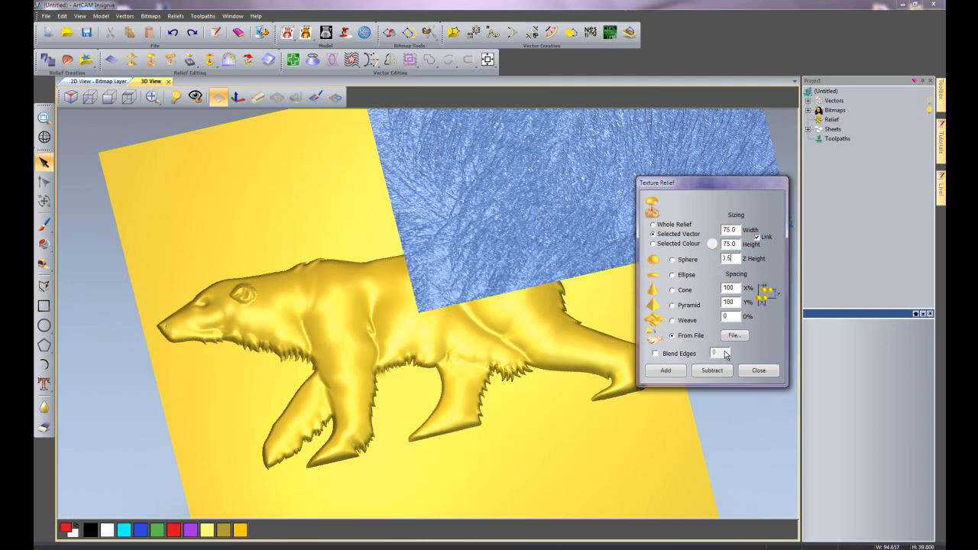
- Add the fur texture to the bear without edge blending, close the Texture Relief settings, and view the whole relief
click(655, 355)
click(655, 355)
click(667, 371)
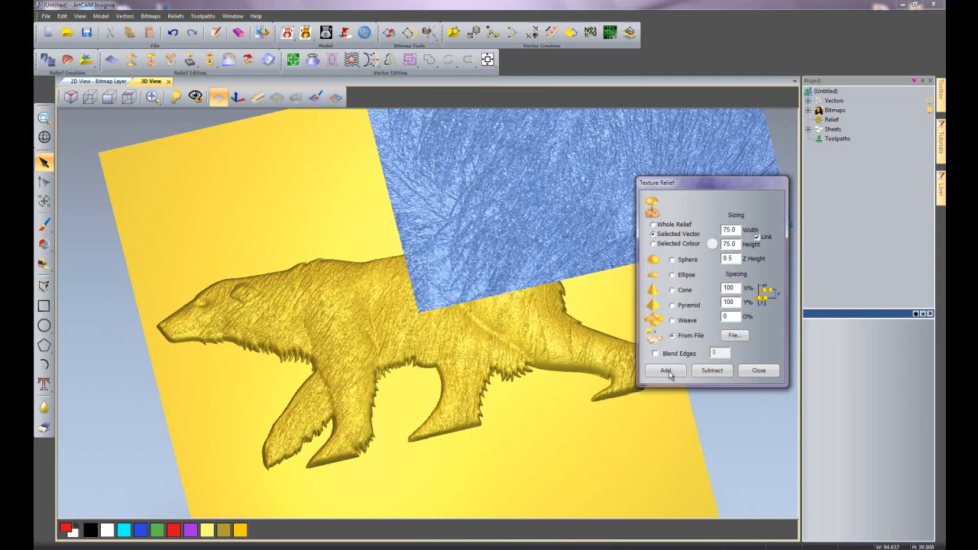
click(759, 370)
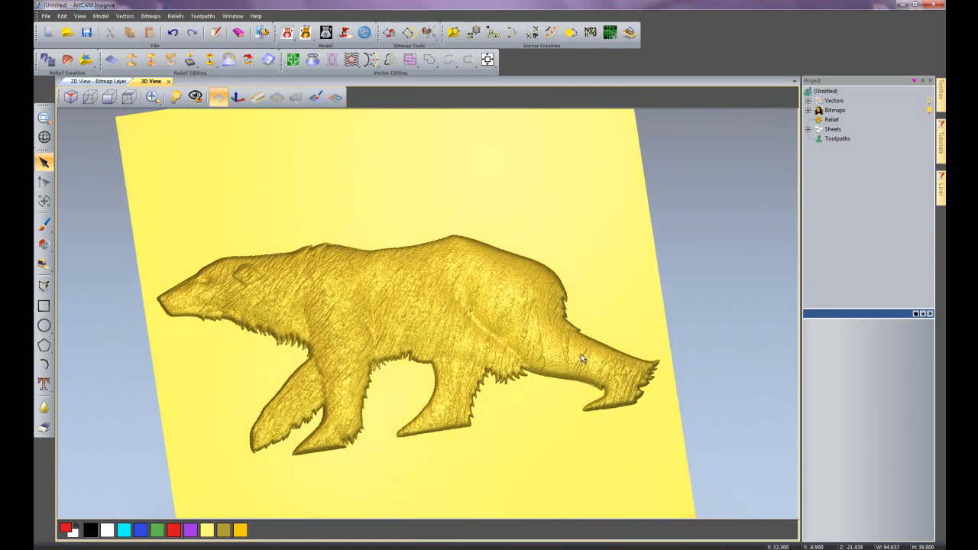
scroll(581, 348, down, 5)
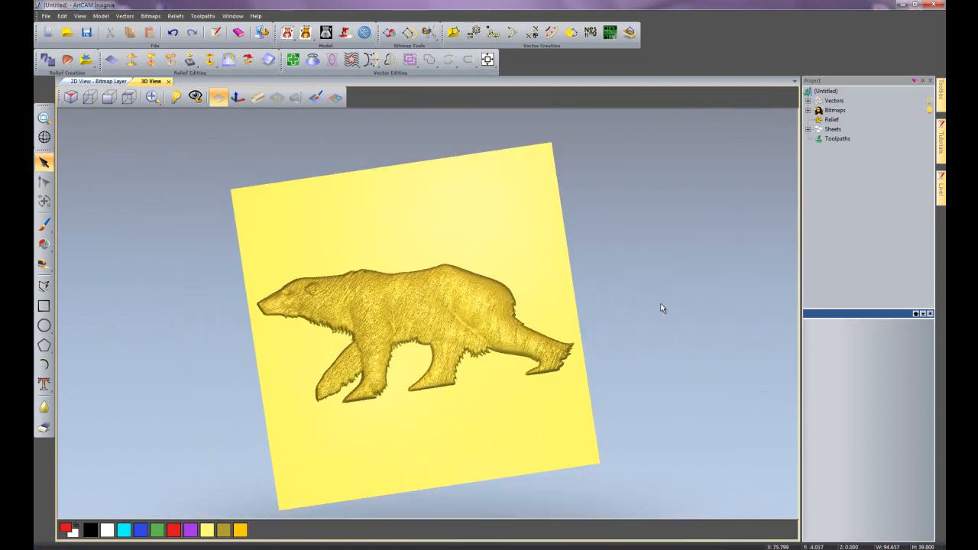